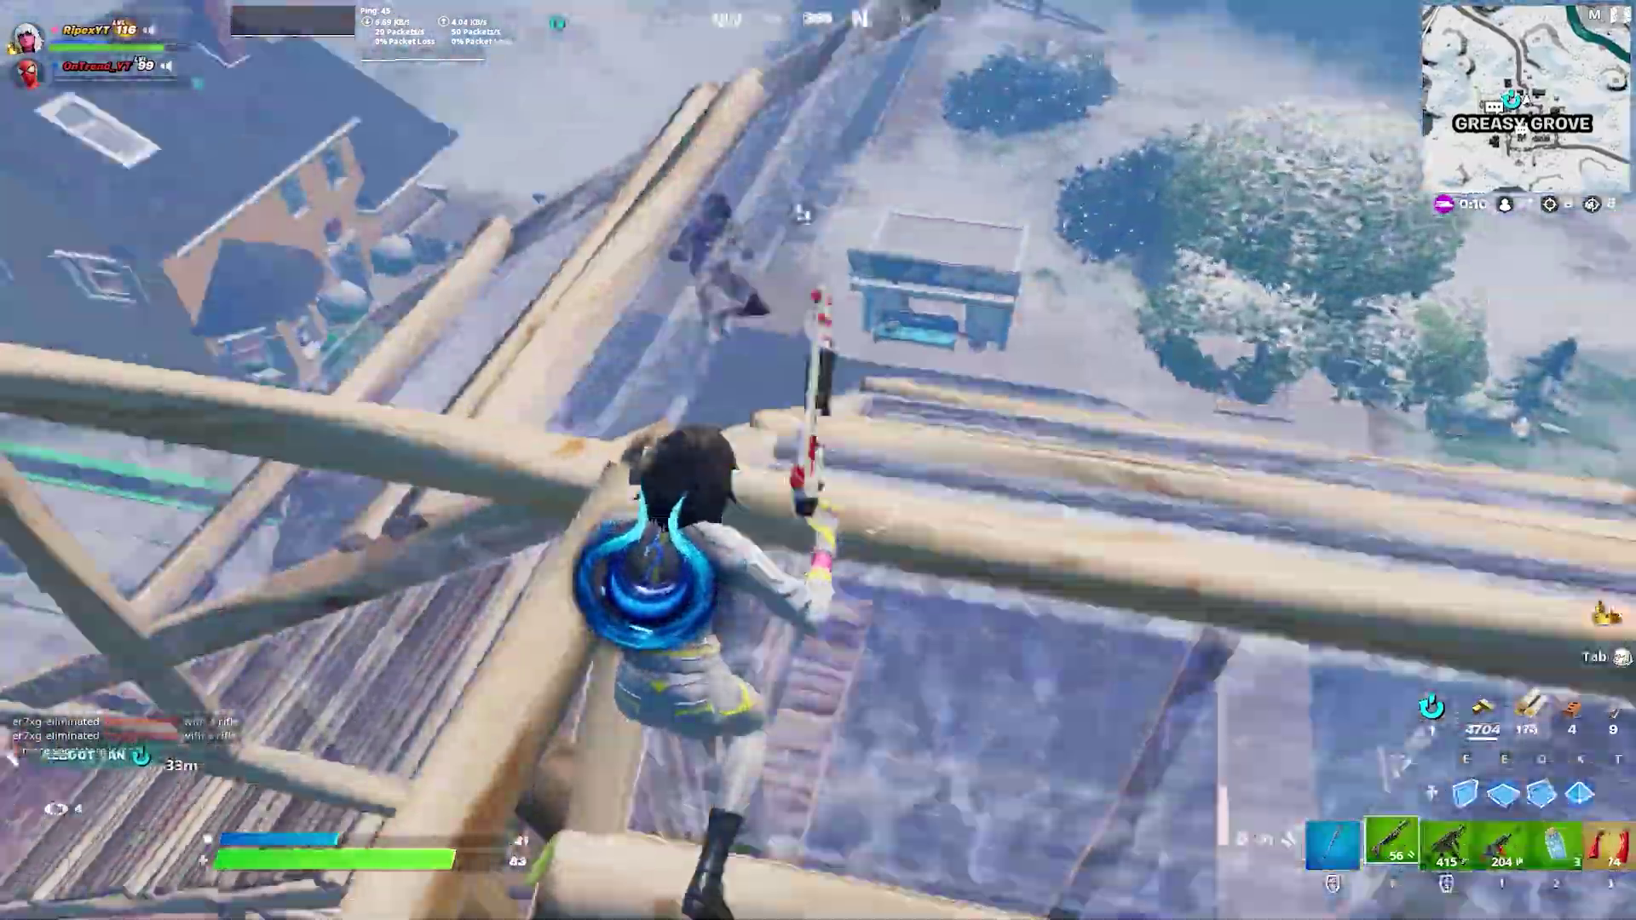
# Swap back to the gun, shoot down the enemy on the wooden build, and grab the MK-Seven rifle
pyautogui.press('1')
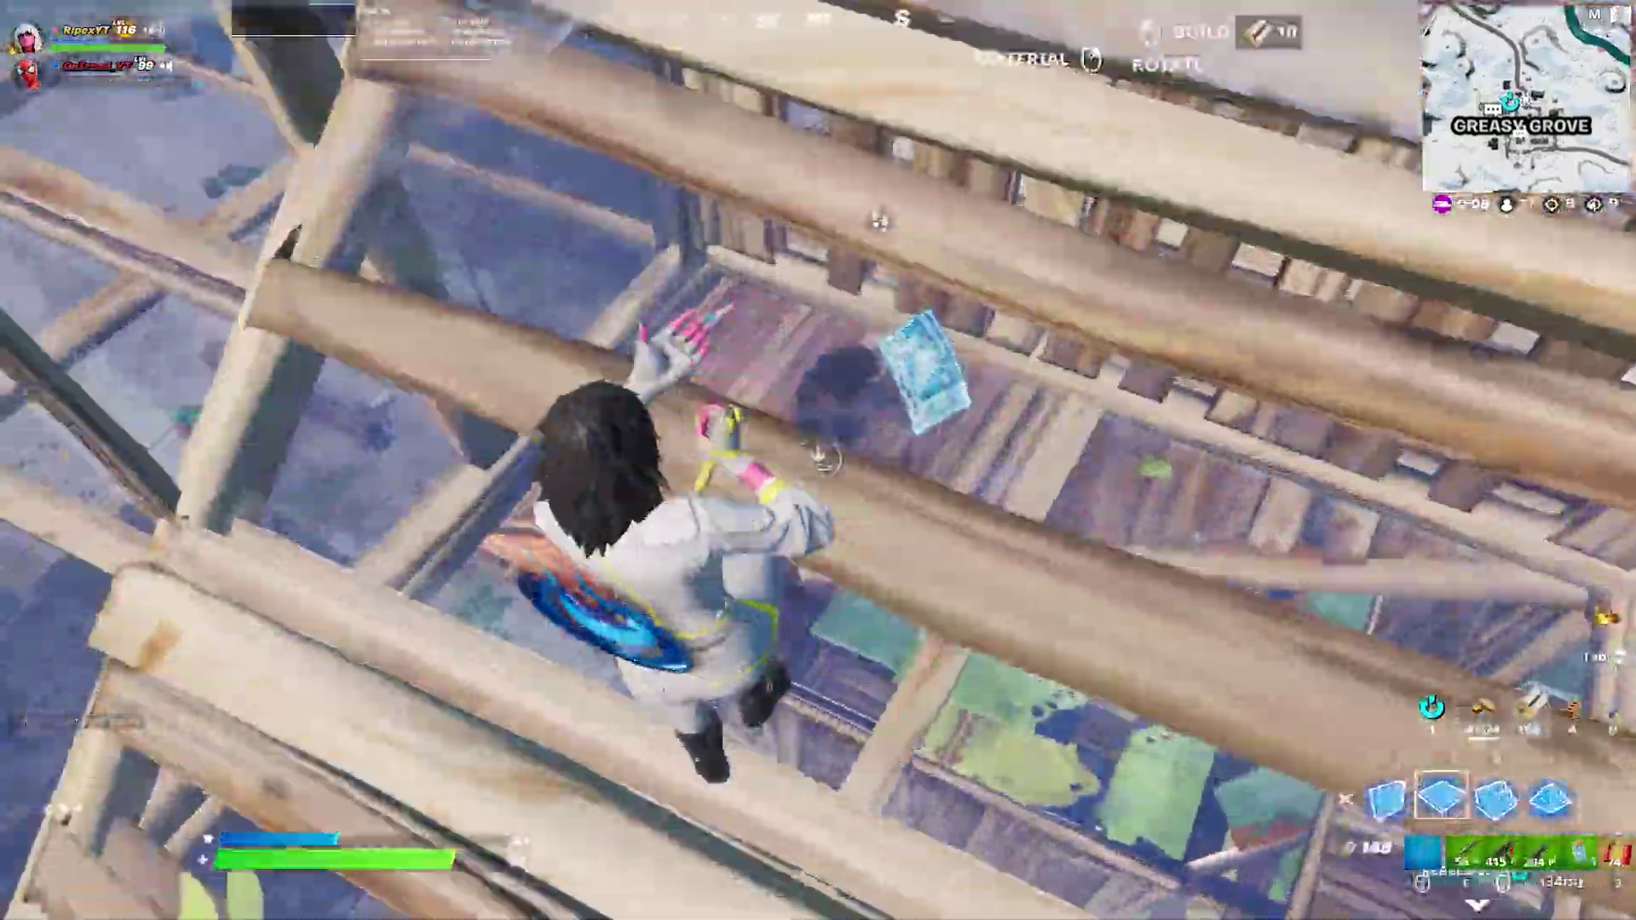
pyautogui.press('2')
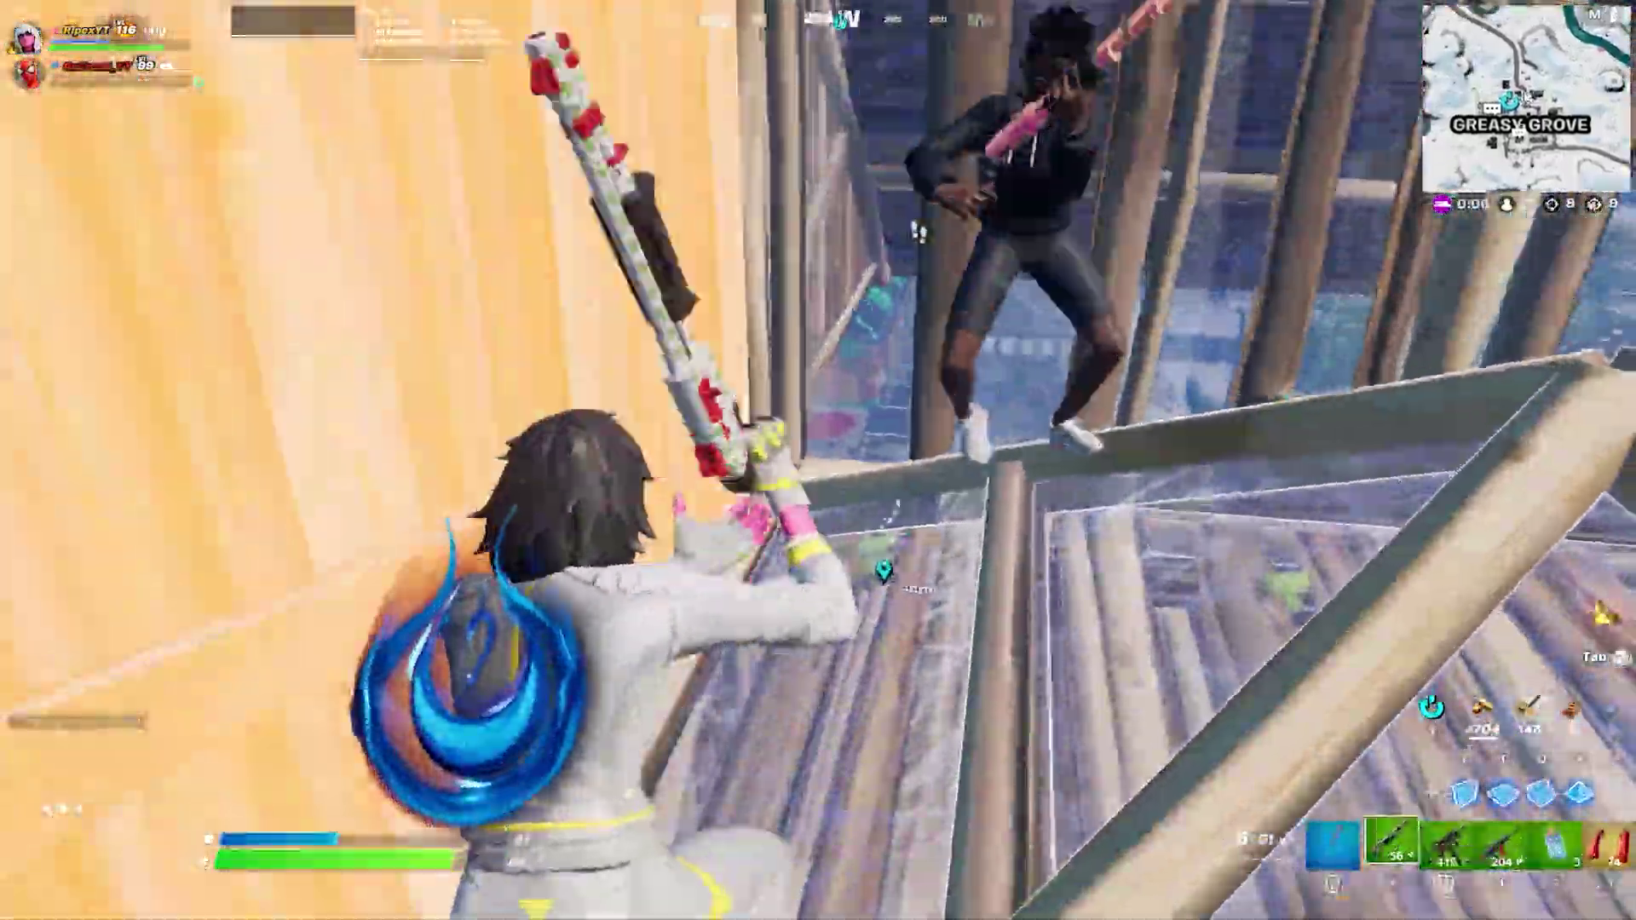
pyautogui.click(818, 460)
pyautogui.click(818, 460)
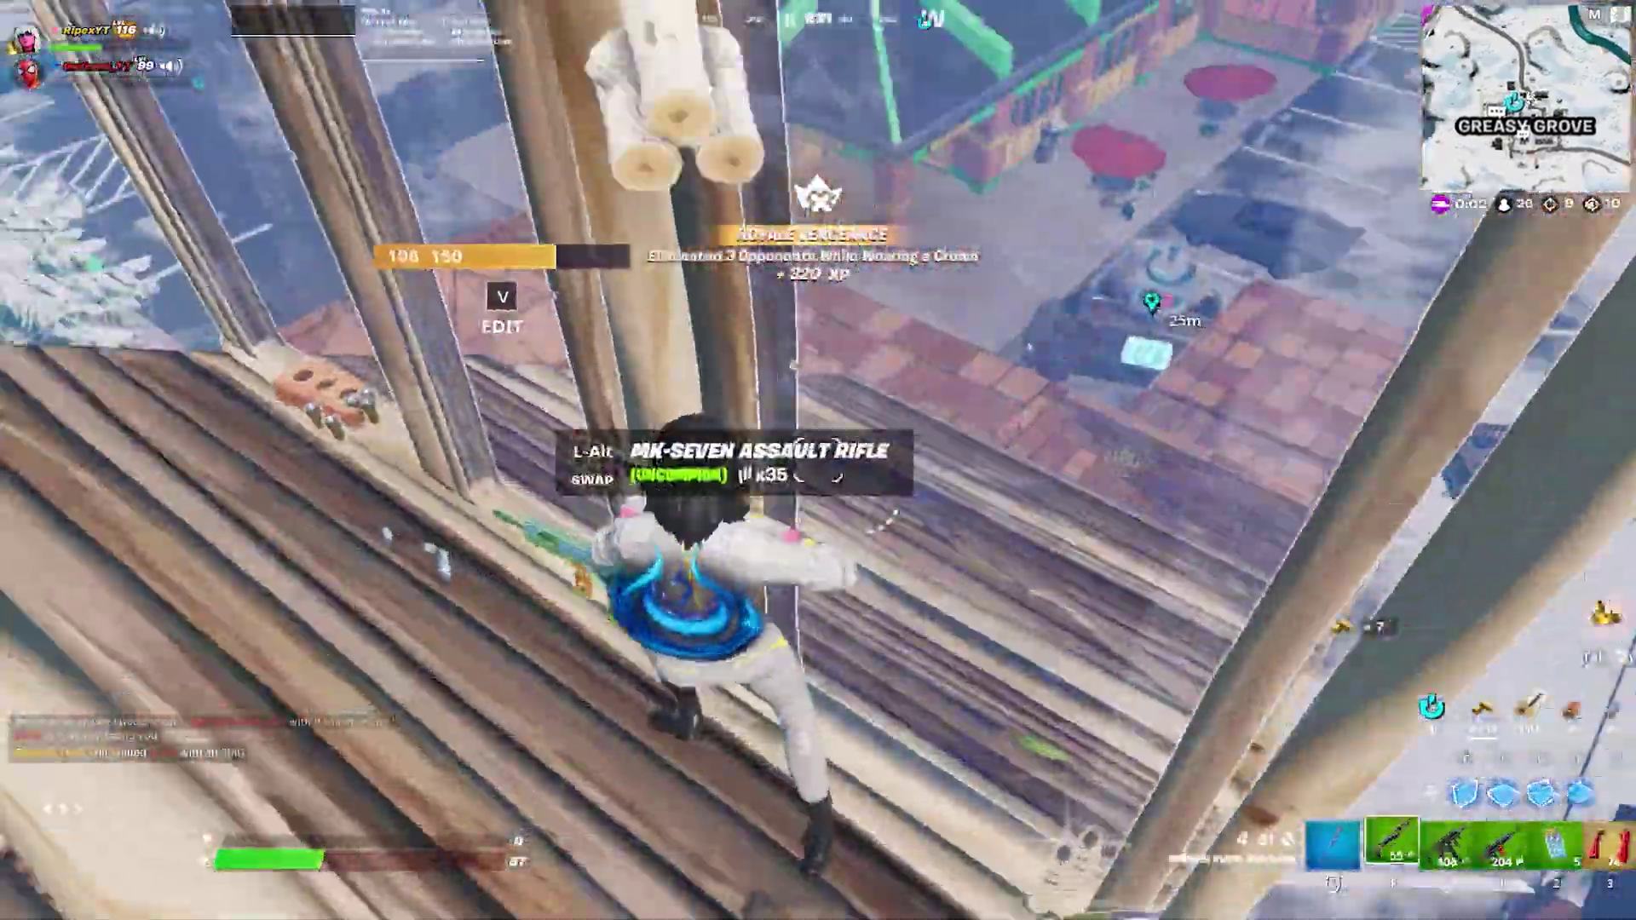
pyautogui.press('alt')
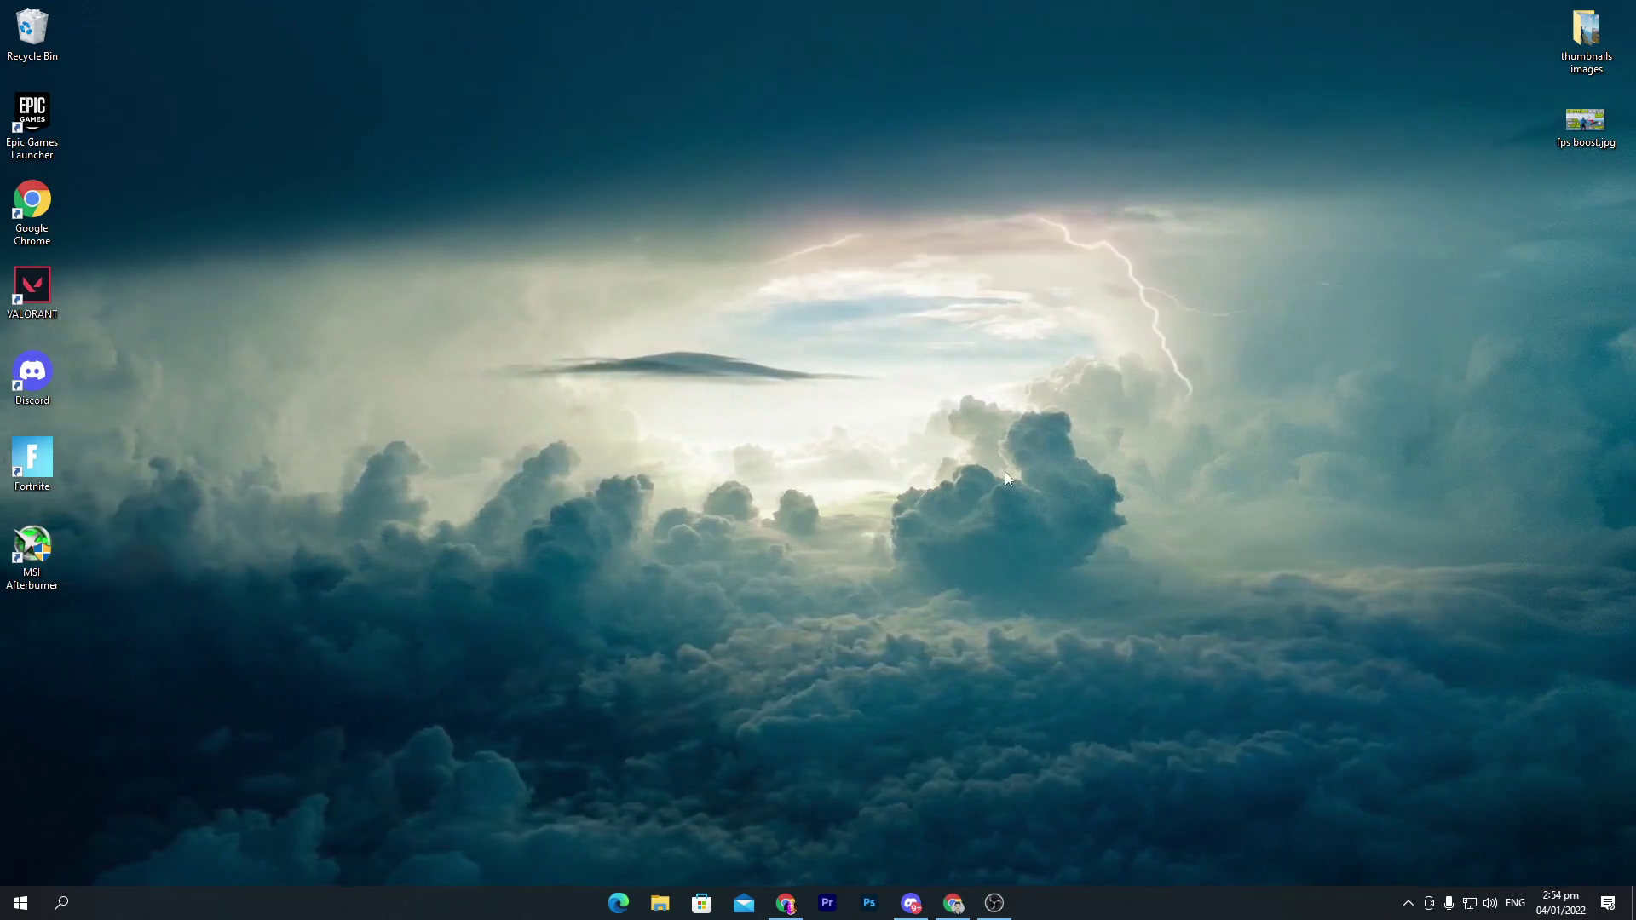
# On Download Packs, open the SOFTWARES Empty Standby List Cleaner post and download EmptyStandbyList.exe
pyautogui.click(954, 903)
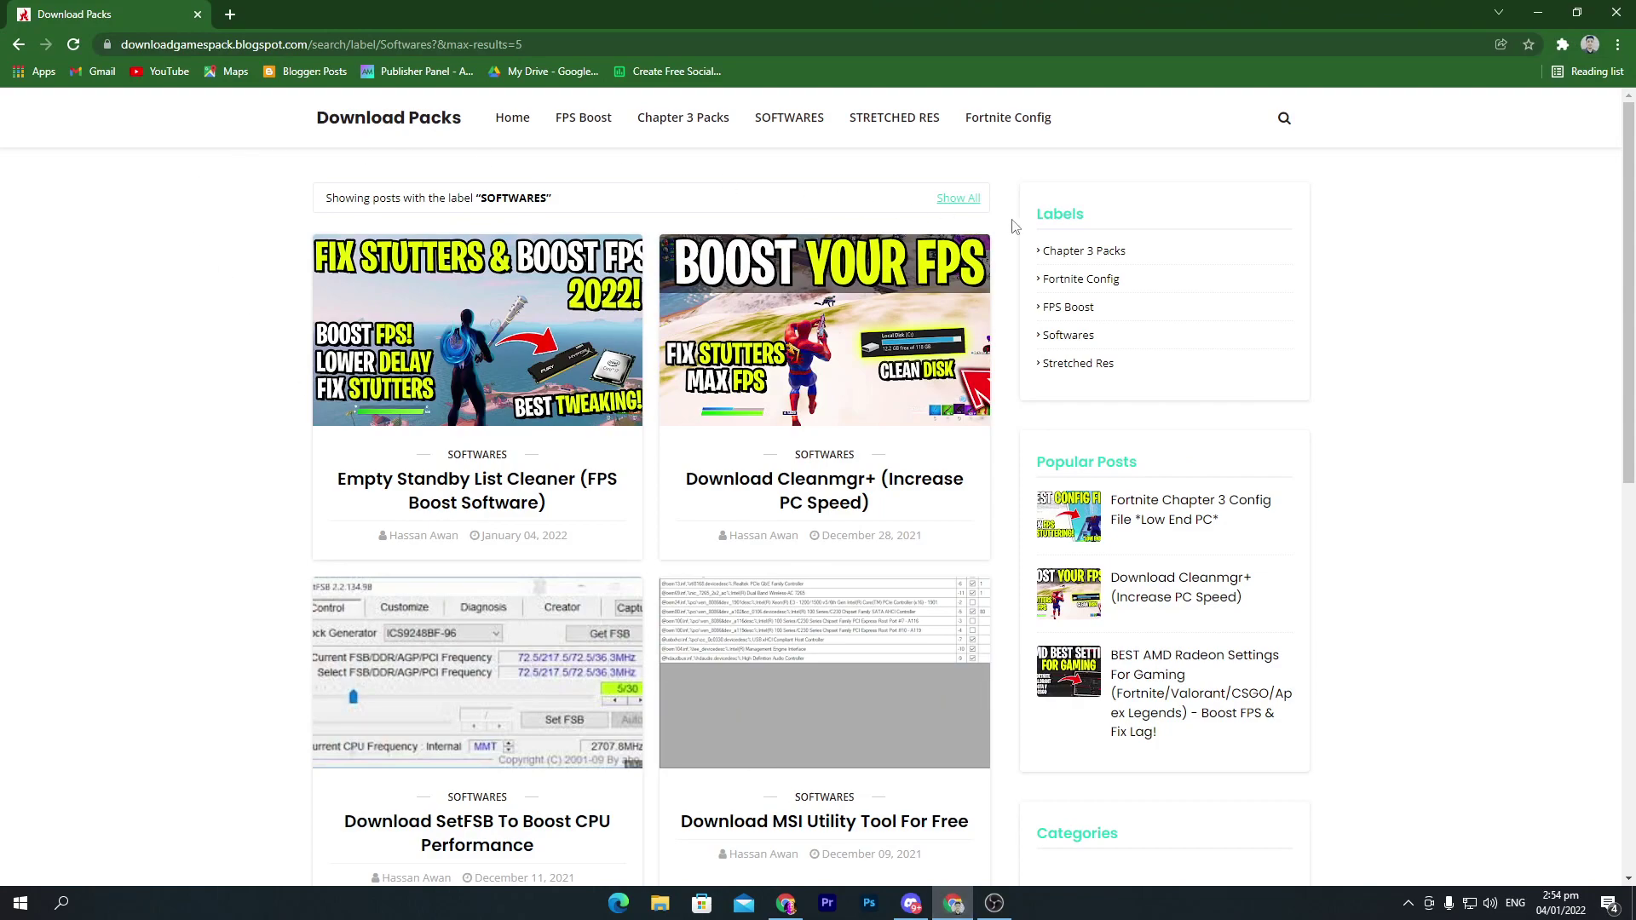
pyautogui.click(776, 122)
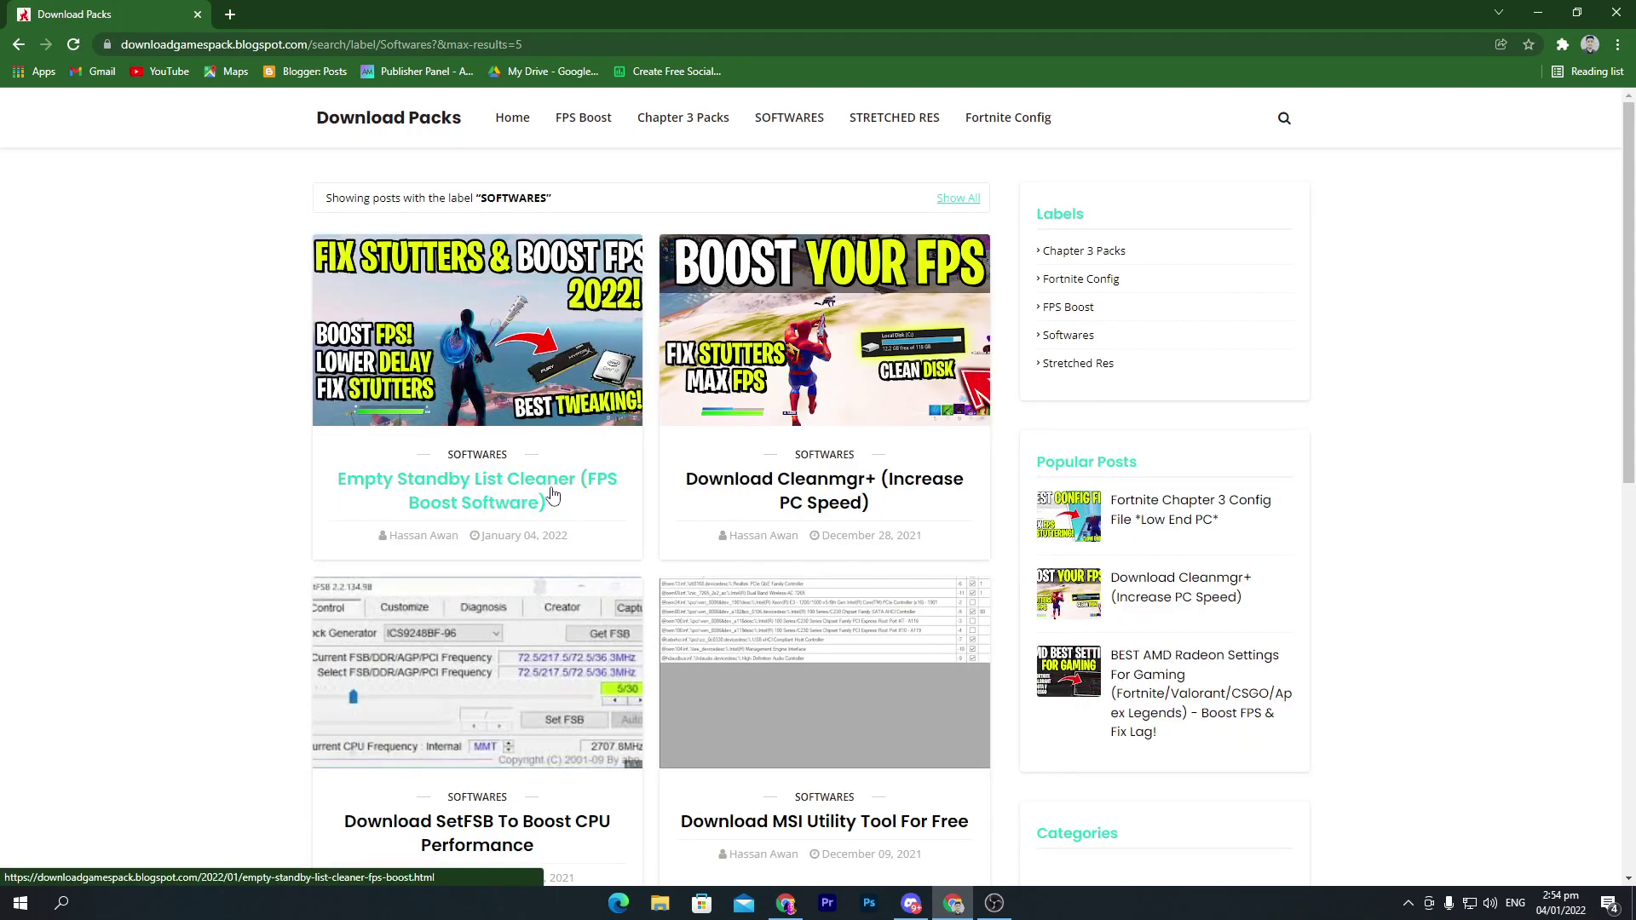
pyautogui.click(493, 512)
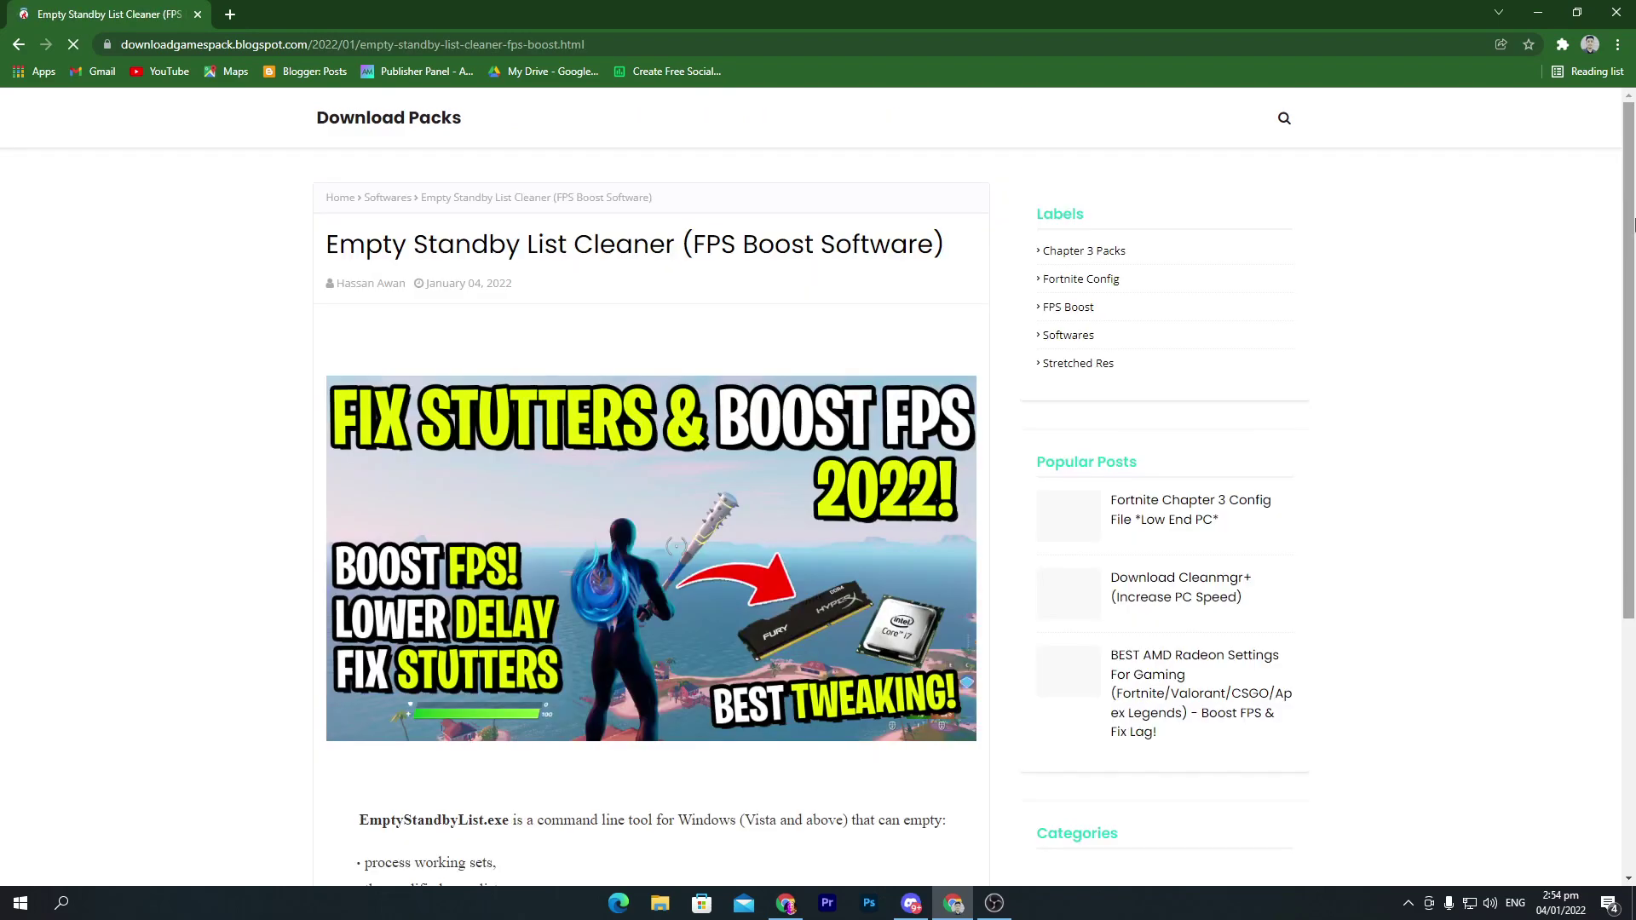
pyautogui.scroll(-3, 1633, 412)
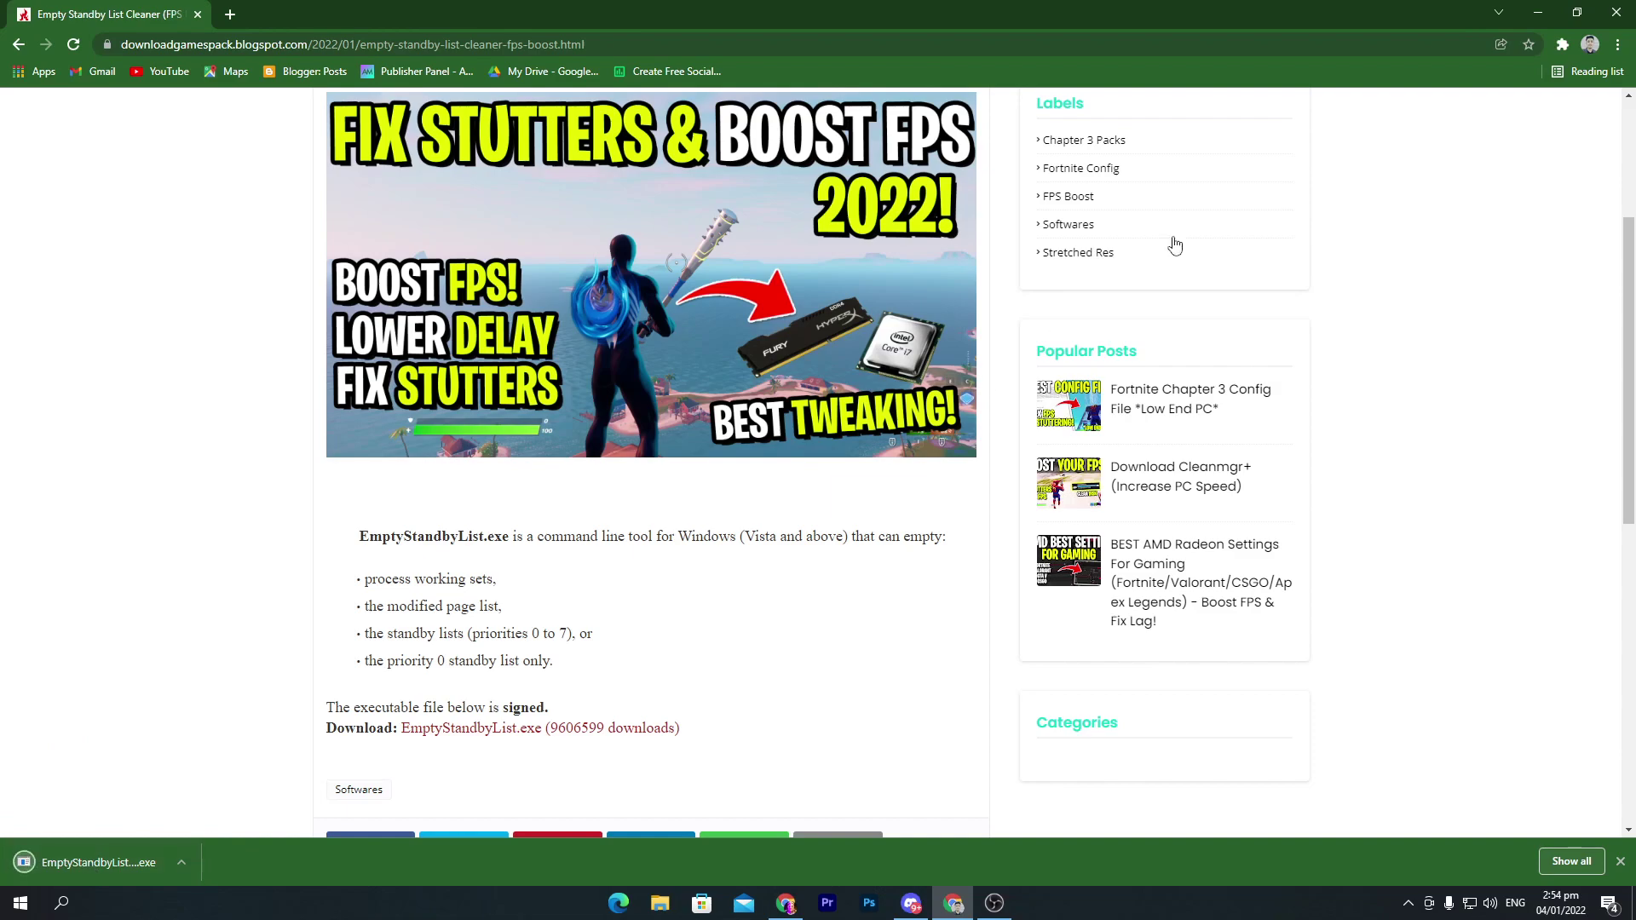
# Drag the downloaded EmptyStandbyList.exe from Chrome onto the desktop and close the browser
pyautogui.doubleClick(1069, 8)
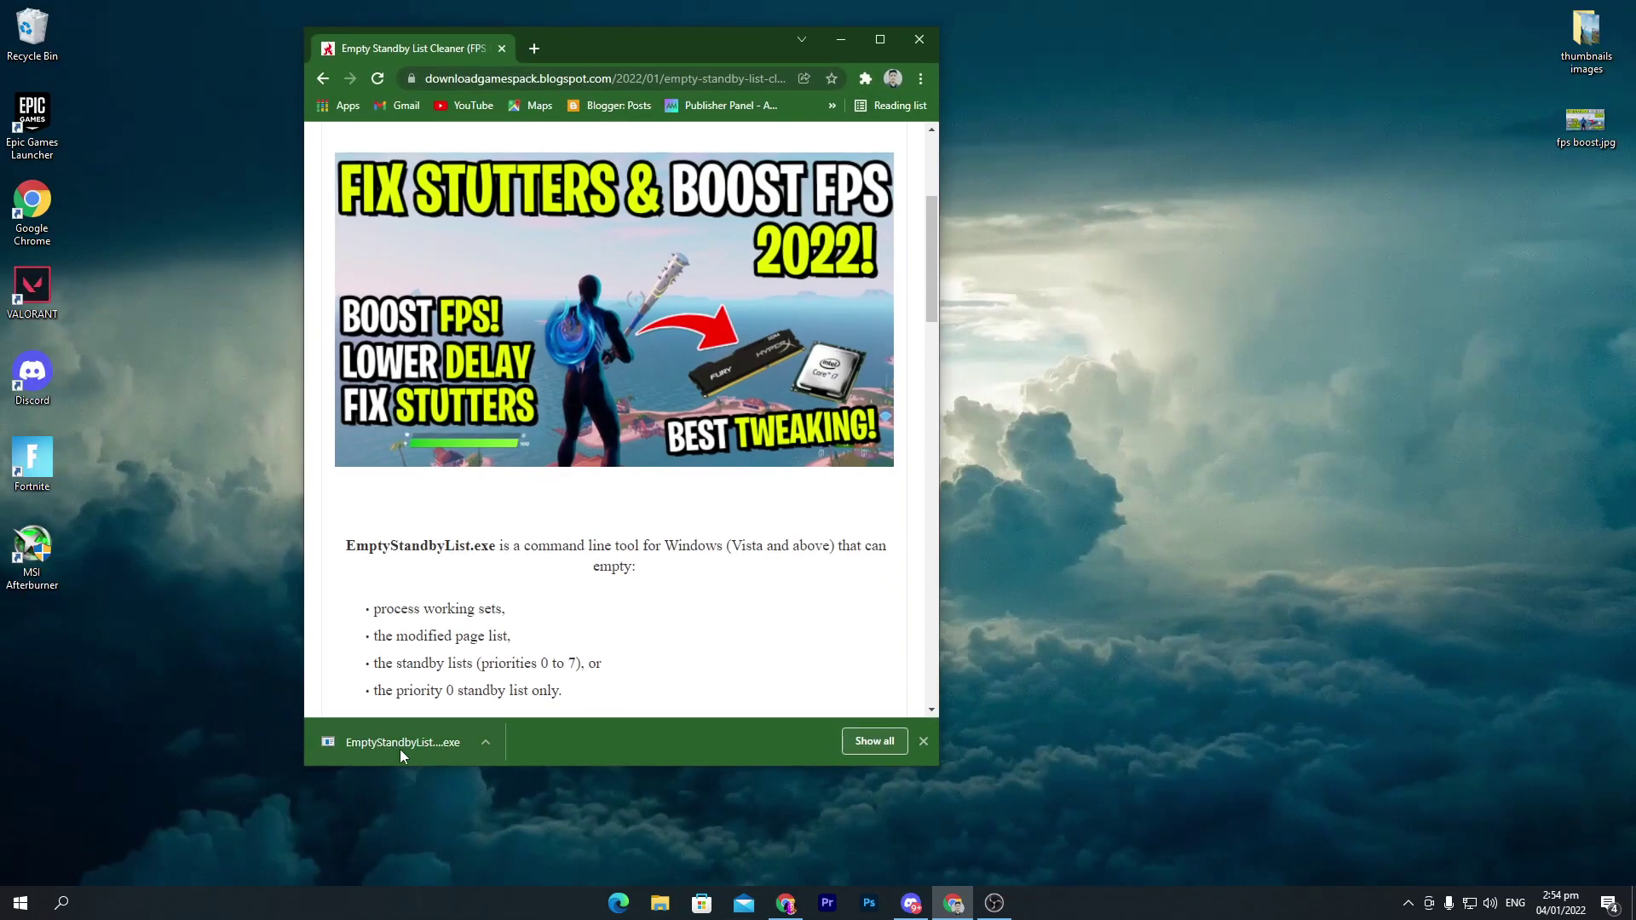
pyautogui.moveTo(396, 743); pyautogui.dragTo(615, 300)
pyautogui.click(916, 40)
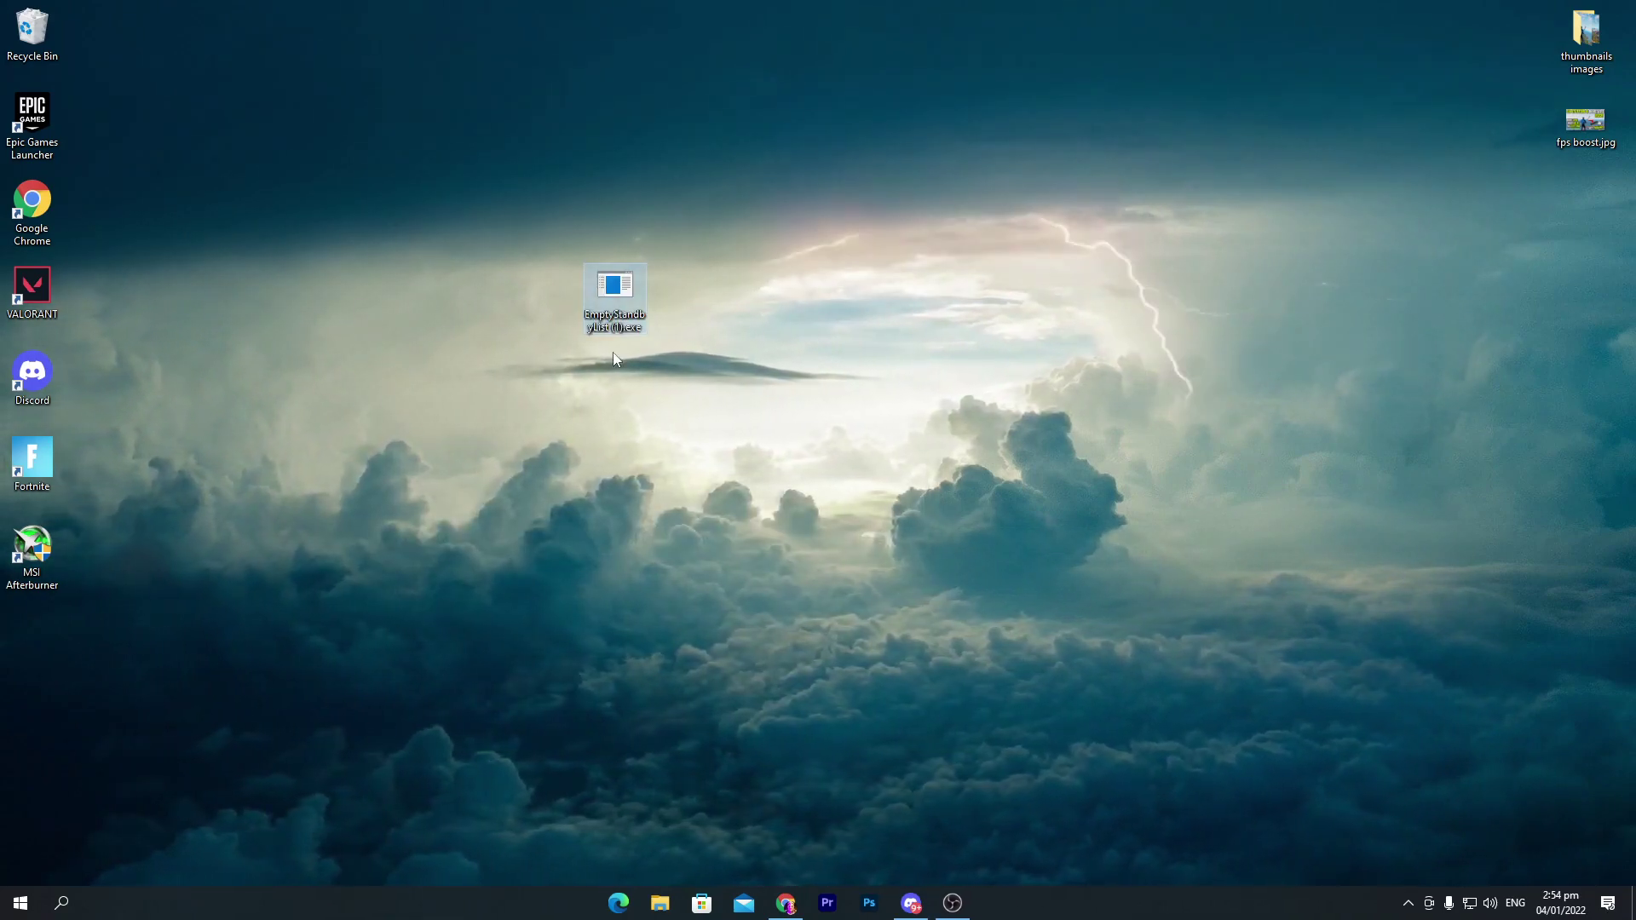
# Create a new desktop folder named Empty Standby List
pyautogui.rightClick(813, 98)
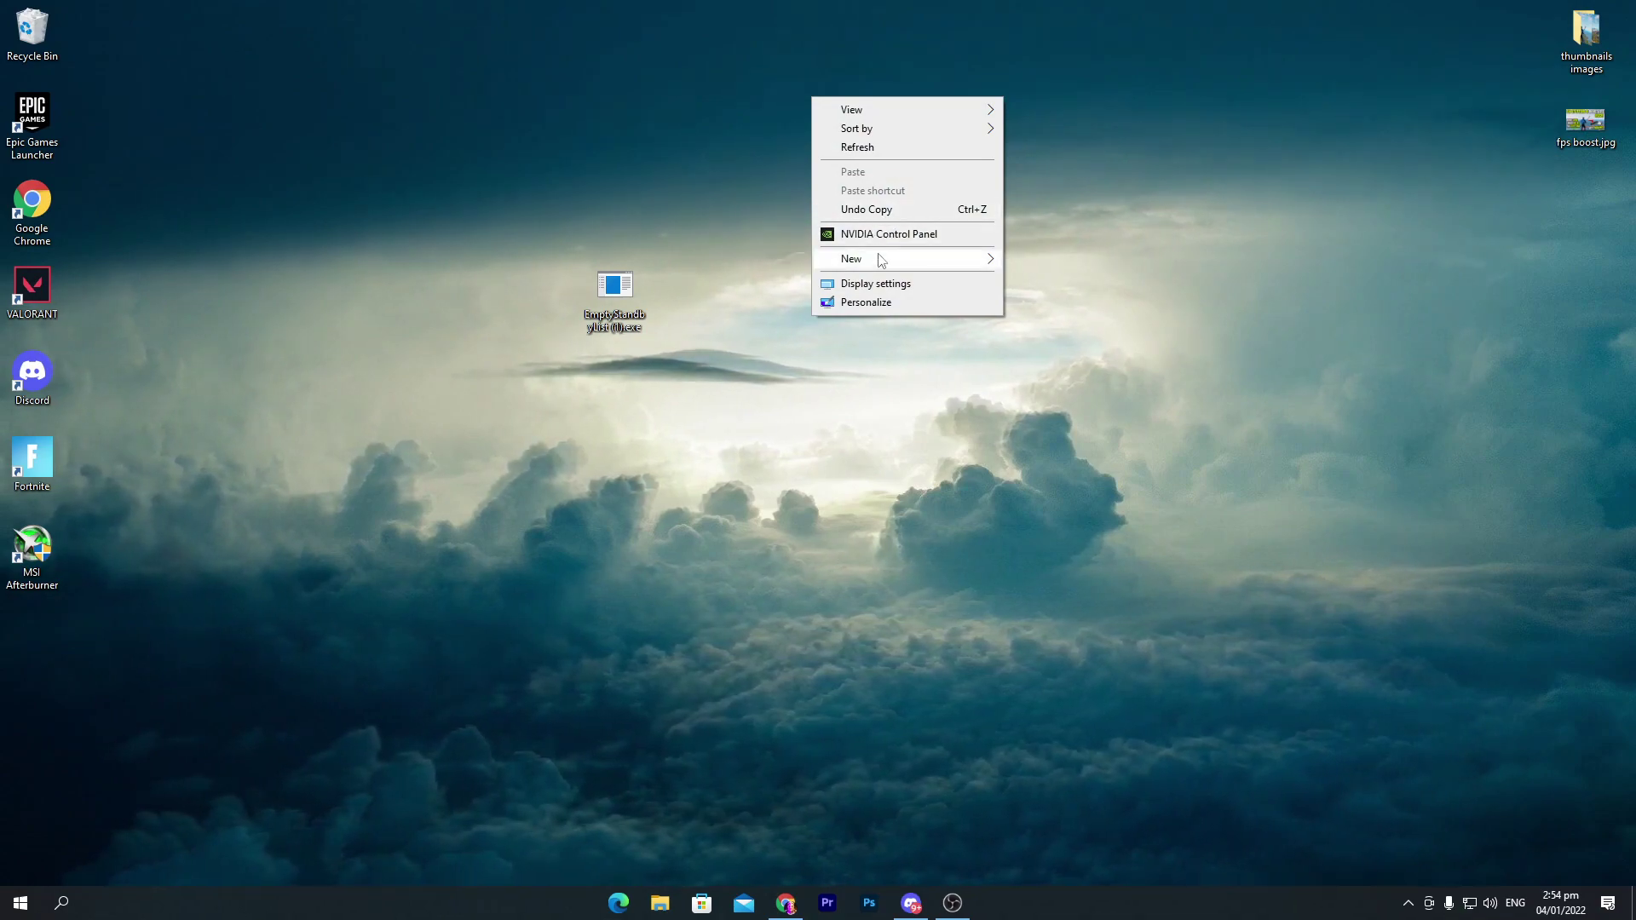
pyautogui.moveTo(878, 259)
pyautogui.click(1048, 263)
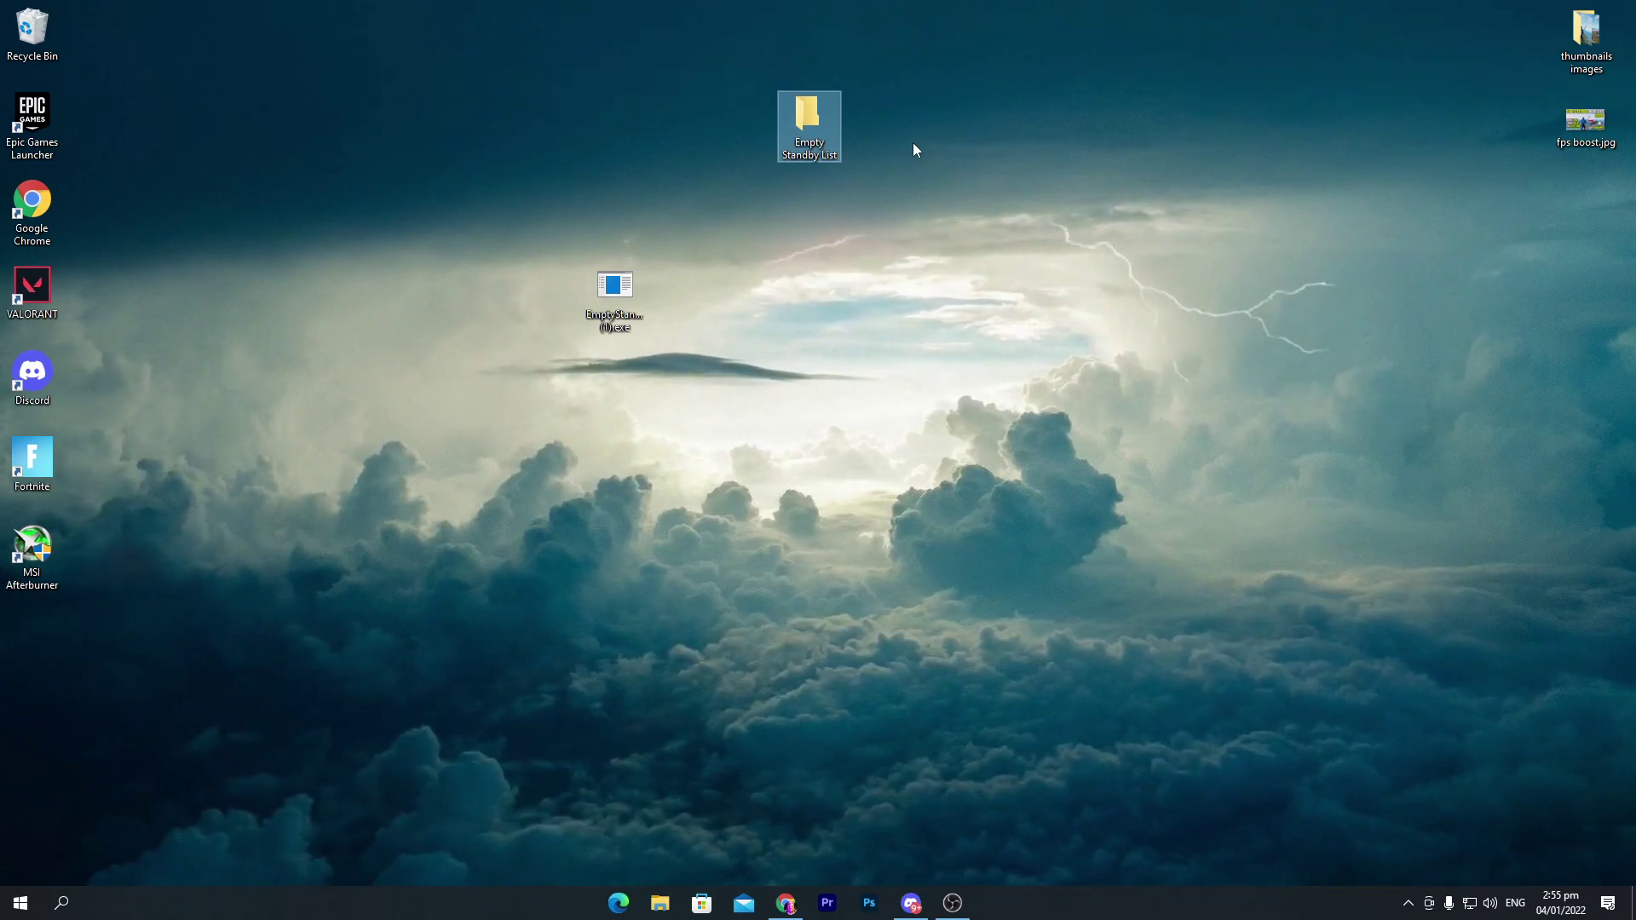
# Move EmptyStandbyList (1).exe into the Empty Standby List folder
pyautogui.moveTo(597, 292); pyautogui.dragTo(775, 136)
pyautogui.doubleClick(807, 119)
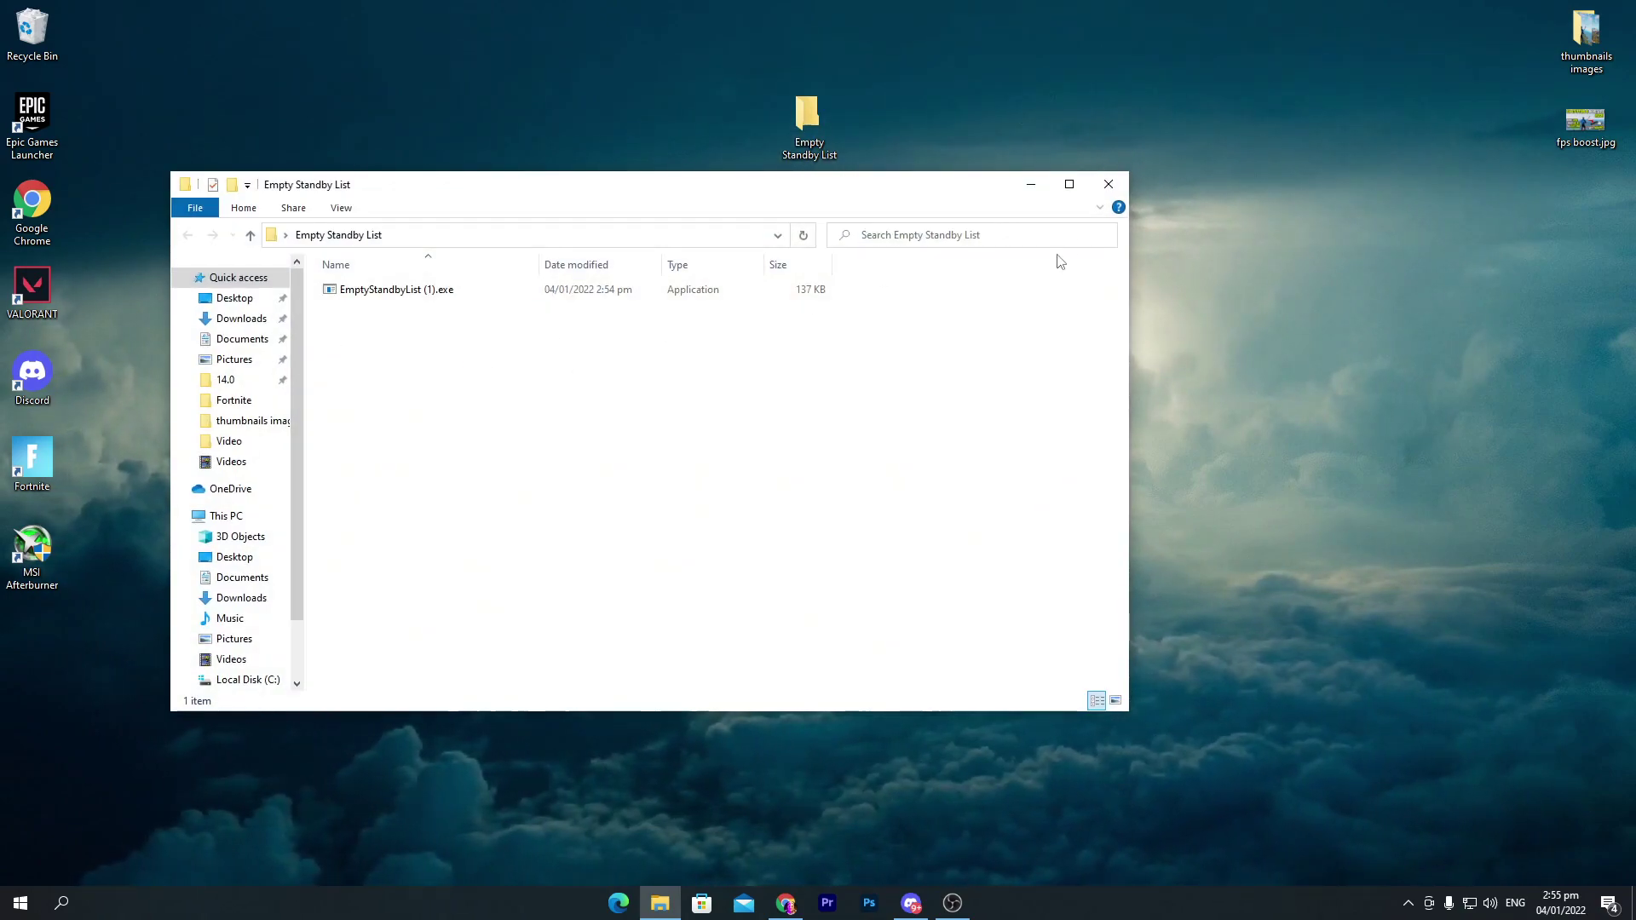
pyautogui.click(1108, 184)
# Cut the Empty Standby List folder and paste it into the root of Local Disk (C:)
pyautogui.rightClick(817, 125)
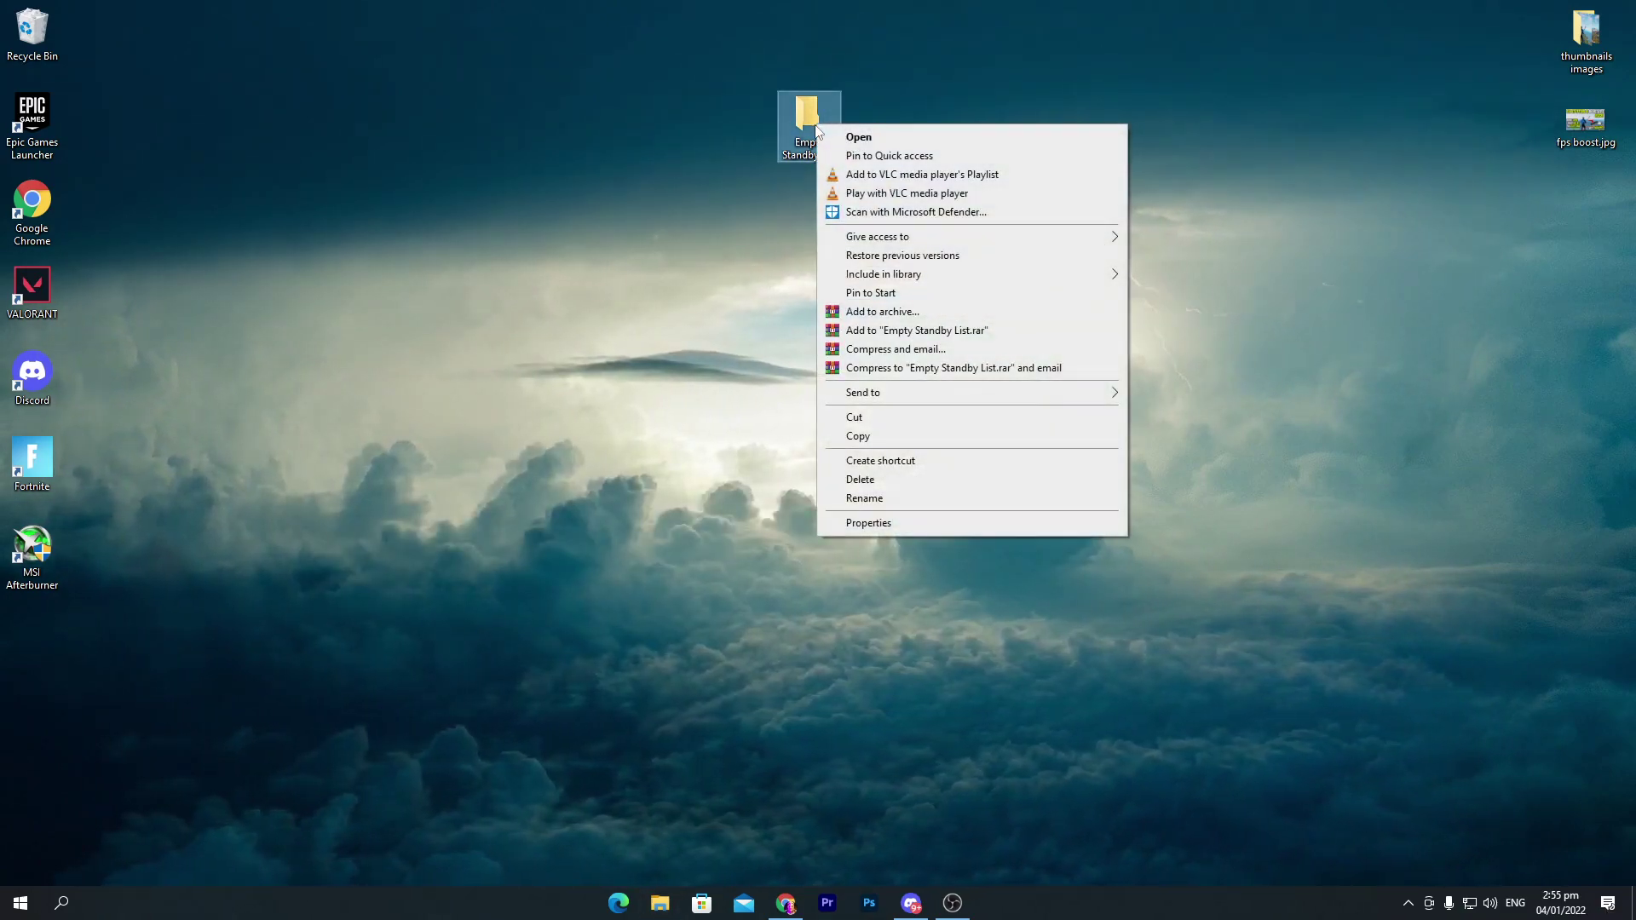
pyautogui.click(927, 418)
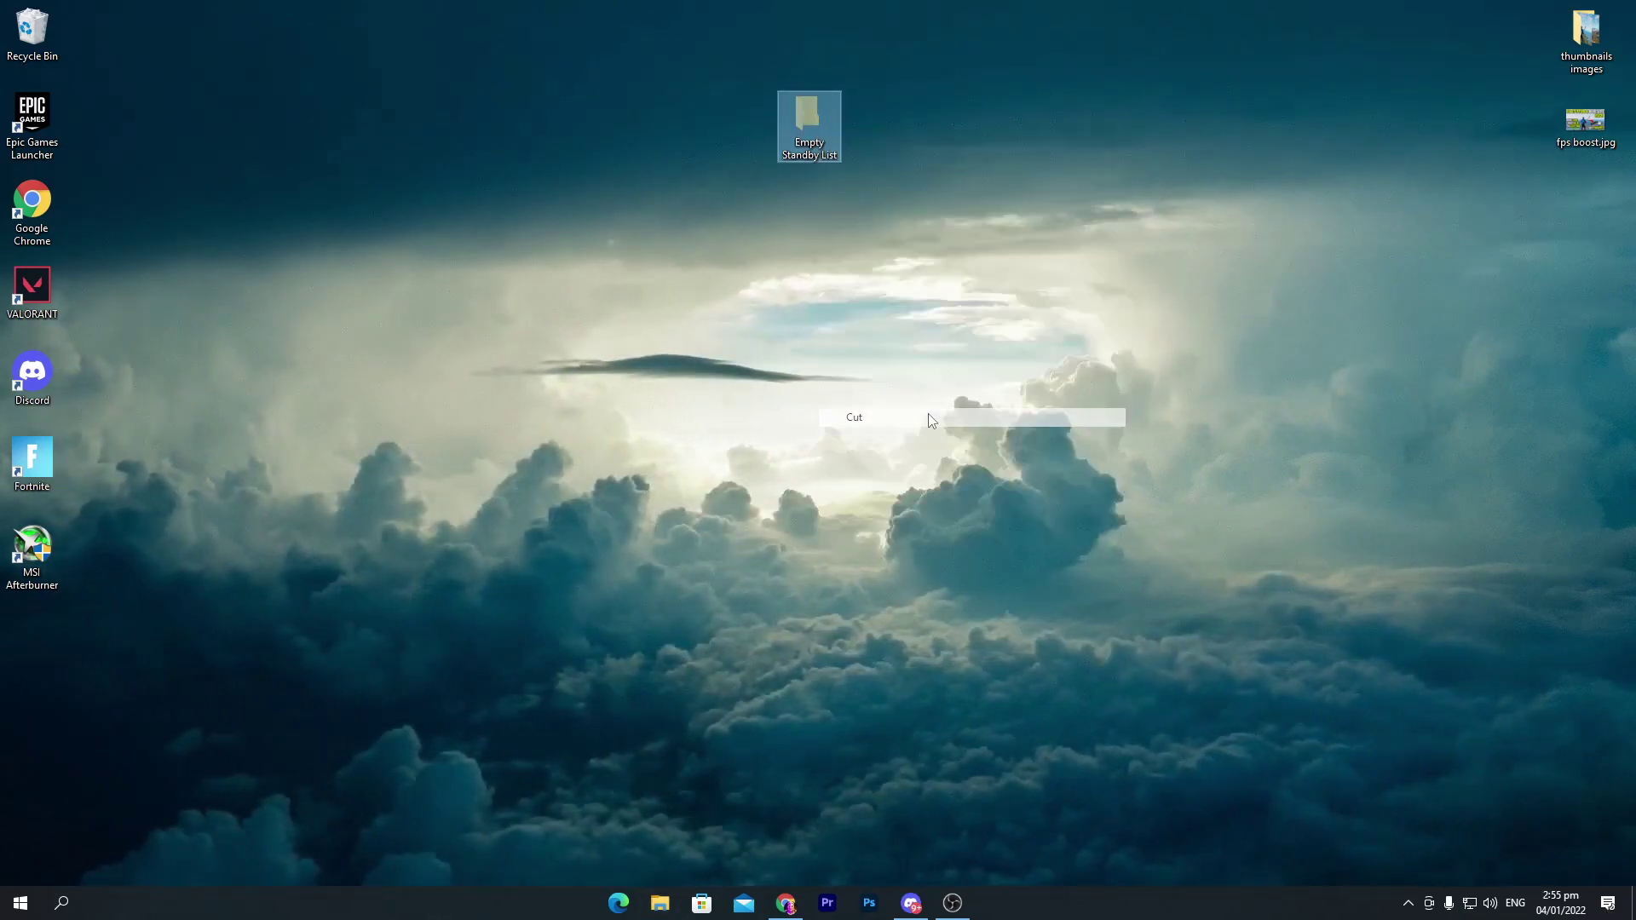
pyautogui.click(659, 902)
pyautogui.click(225, 517)
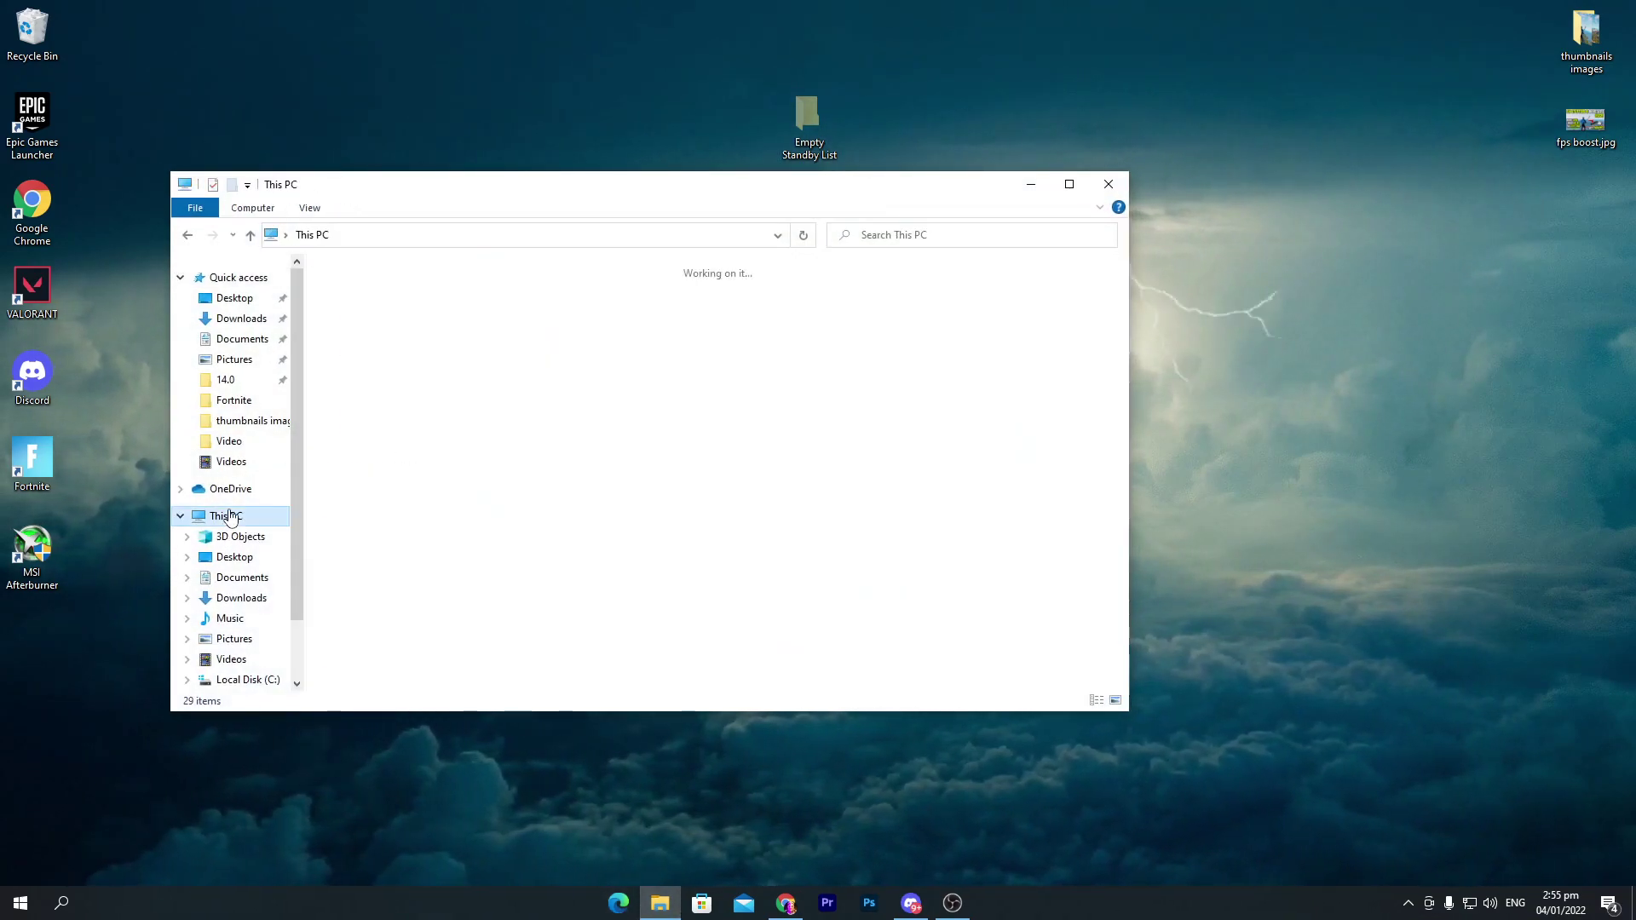
pyautogui.doubleClick(420, 484)
pyautogui.rightClick(528, 418)
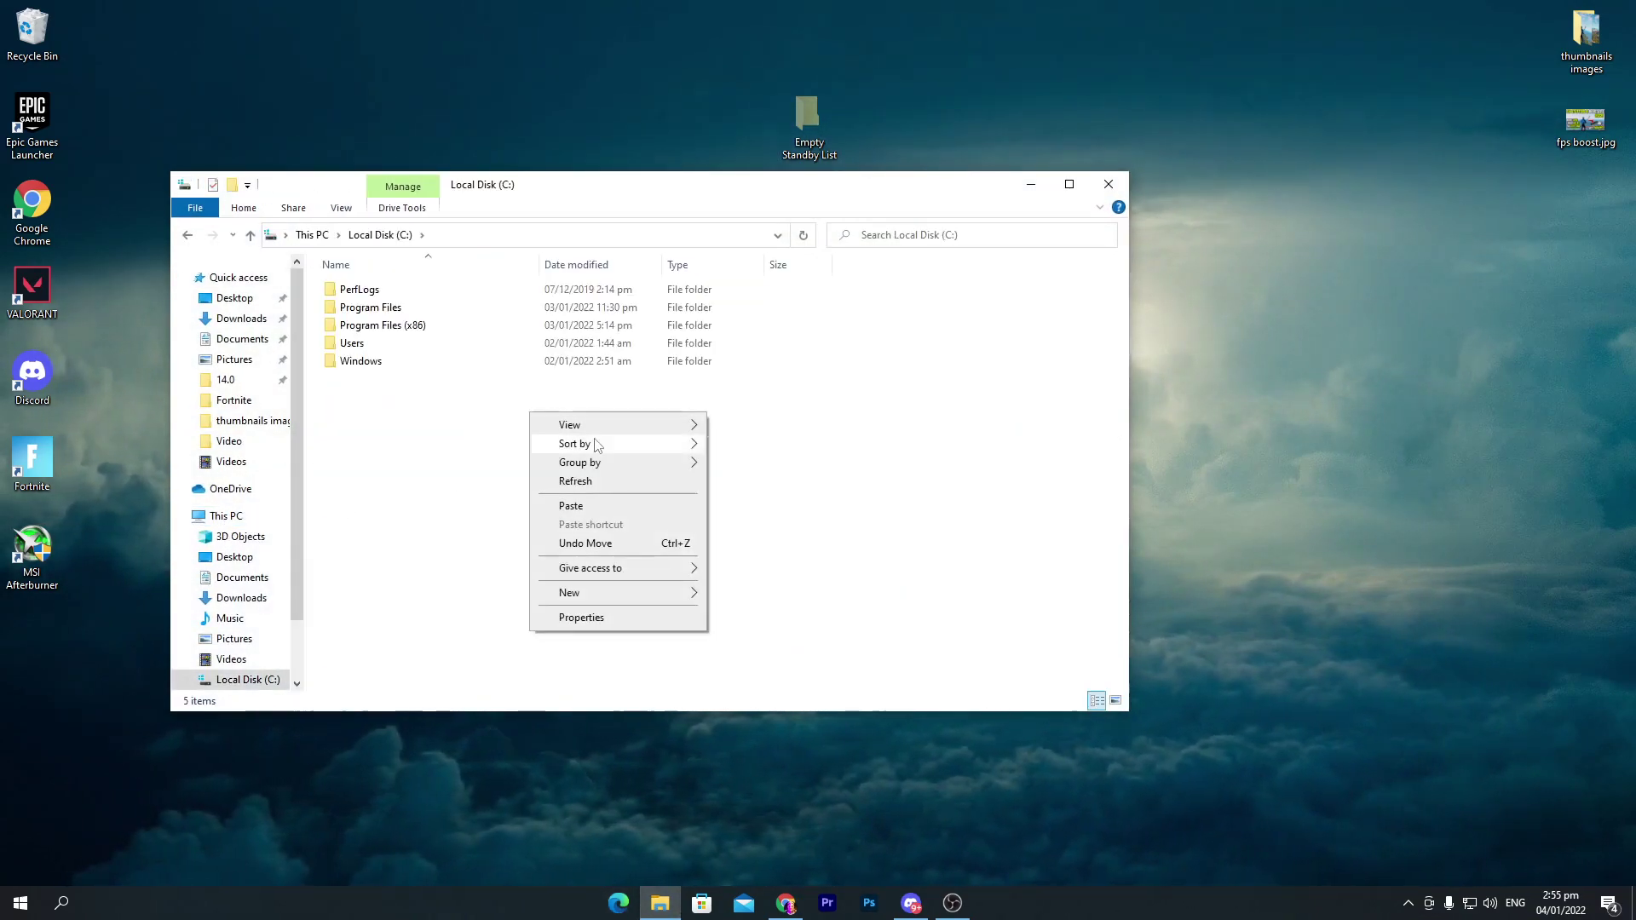
pyautogui.click(567, 506)
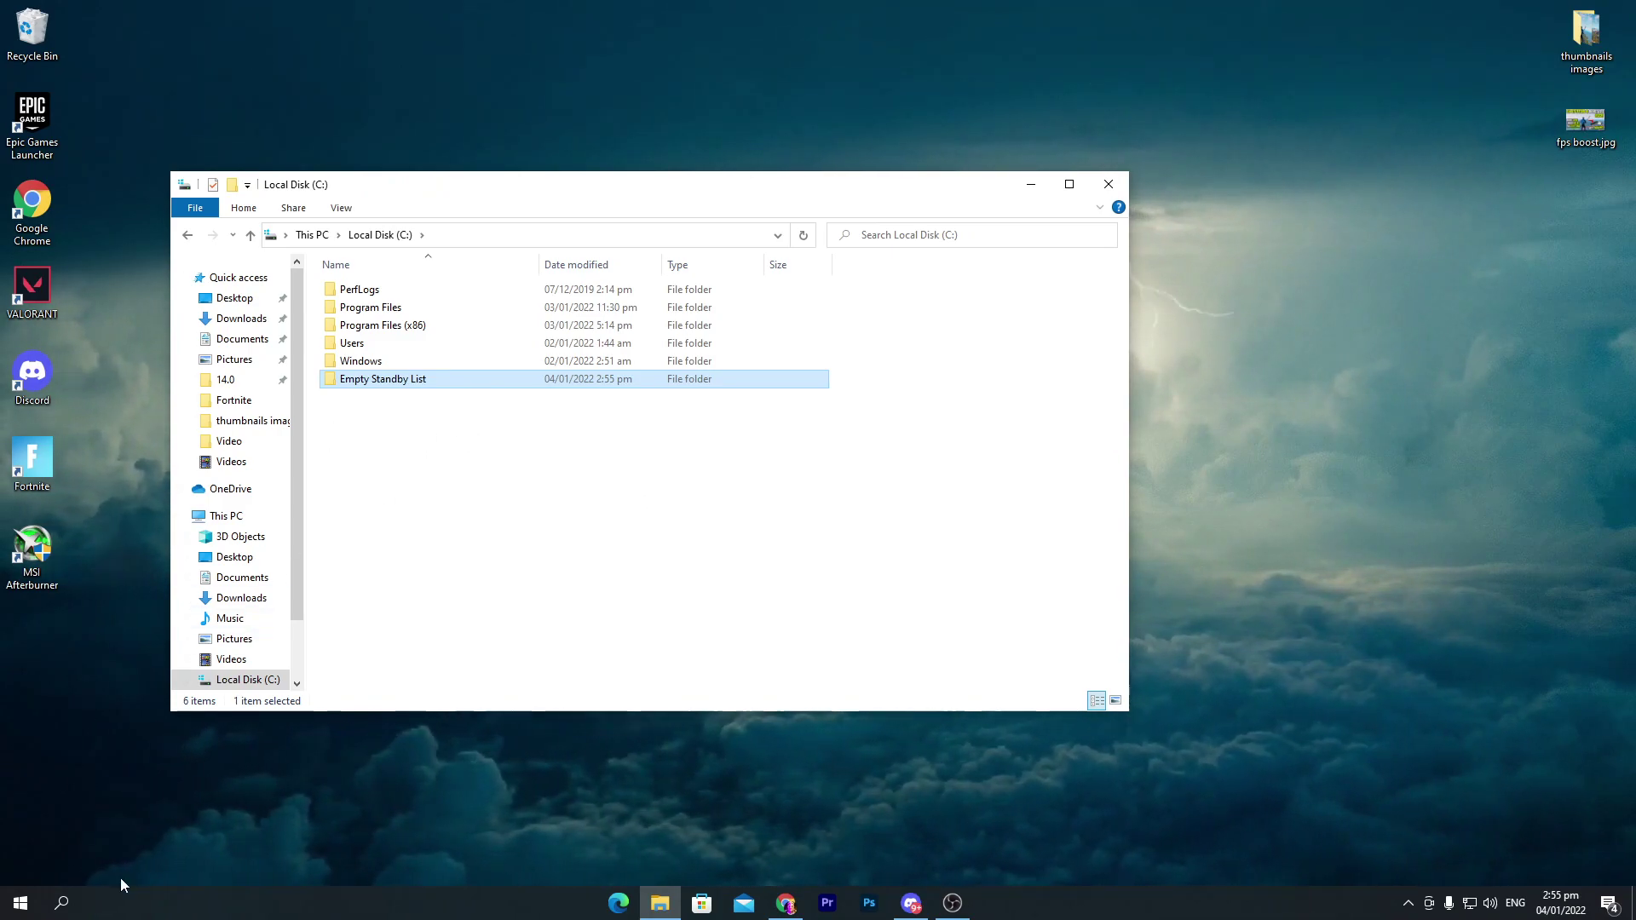
# Launch Task Scheduler by searching 'task' and move its window to the upper right
pyautogui.click(63, 904)
pyautogui.write('task')
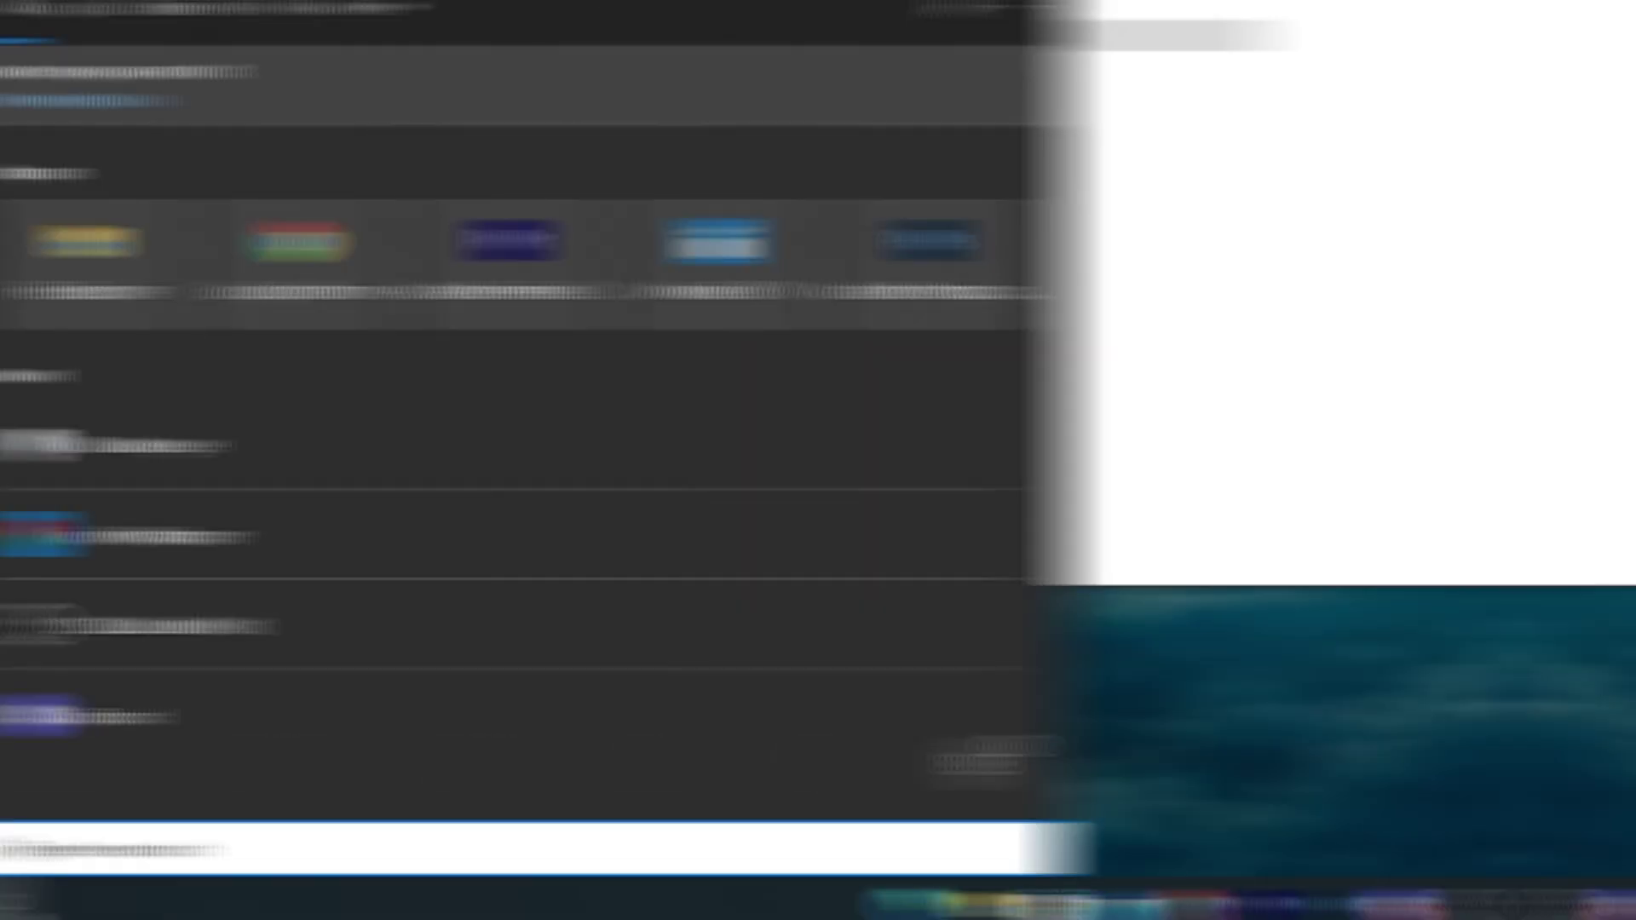
pyautogui.write('tas')
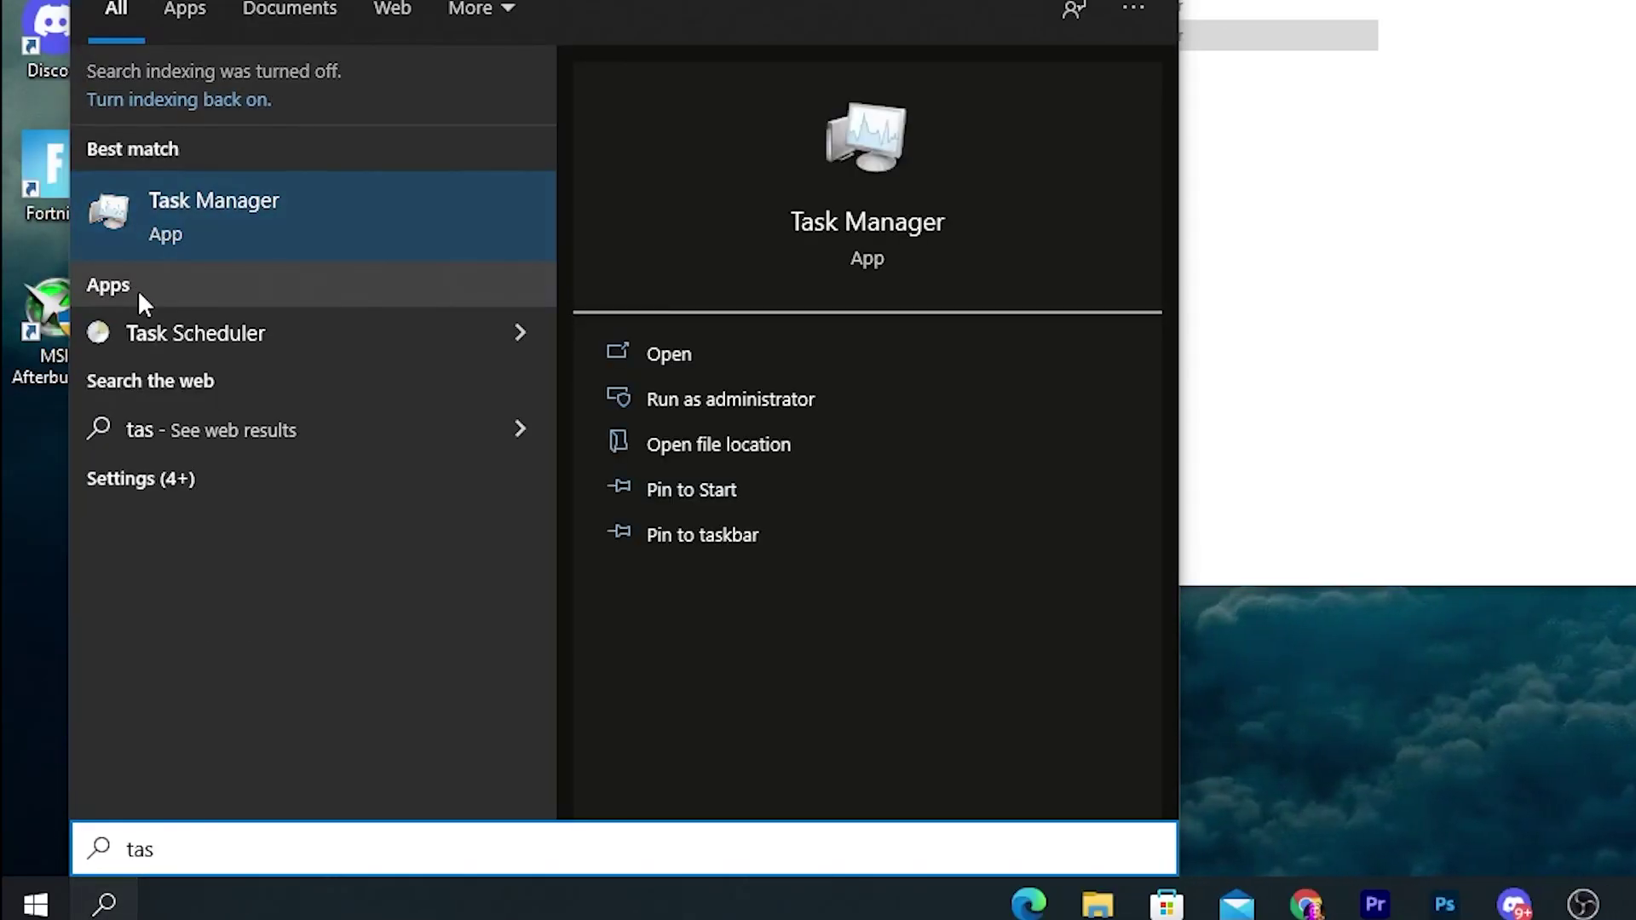
pyautogui.rightClick(152, 324)
pyautogui.press('Escape')
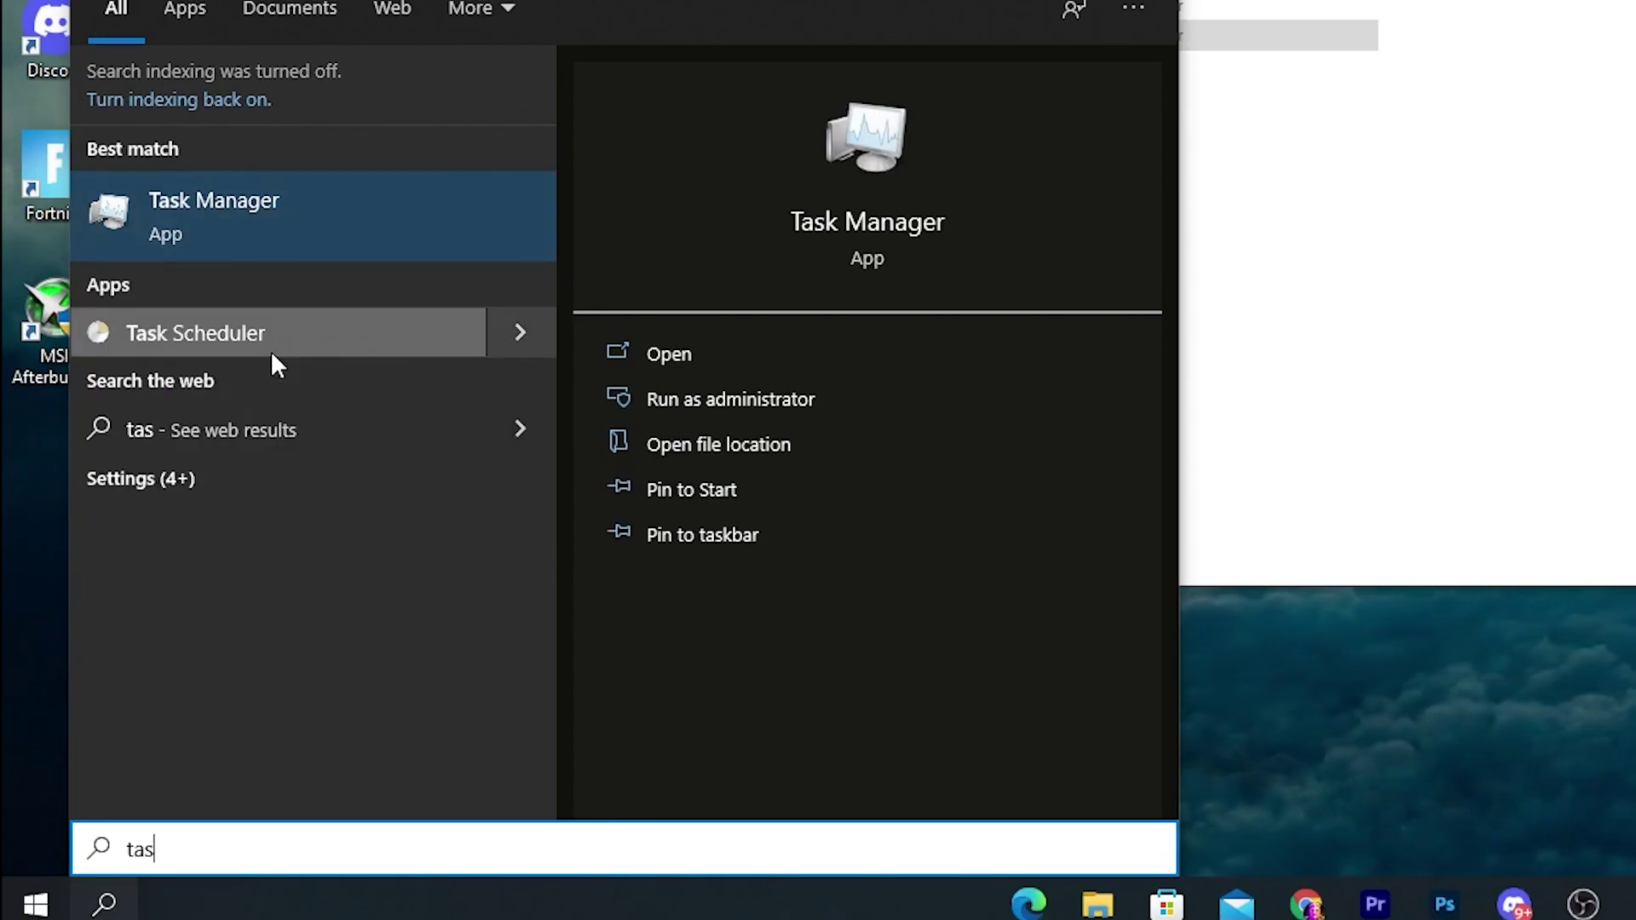
pyautogui.click(272, 341)
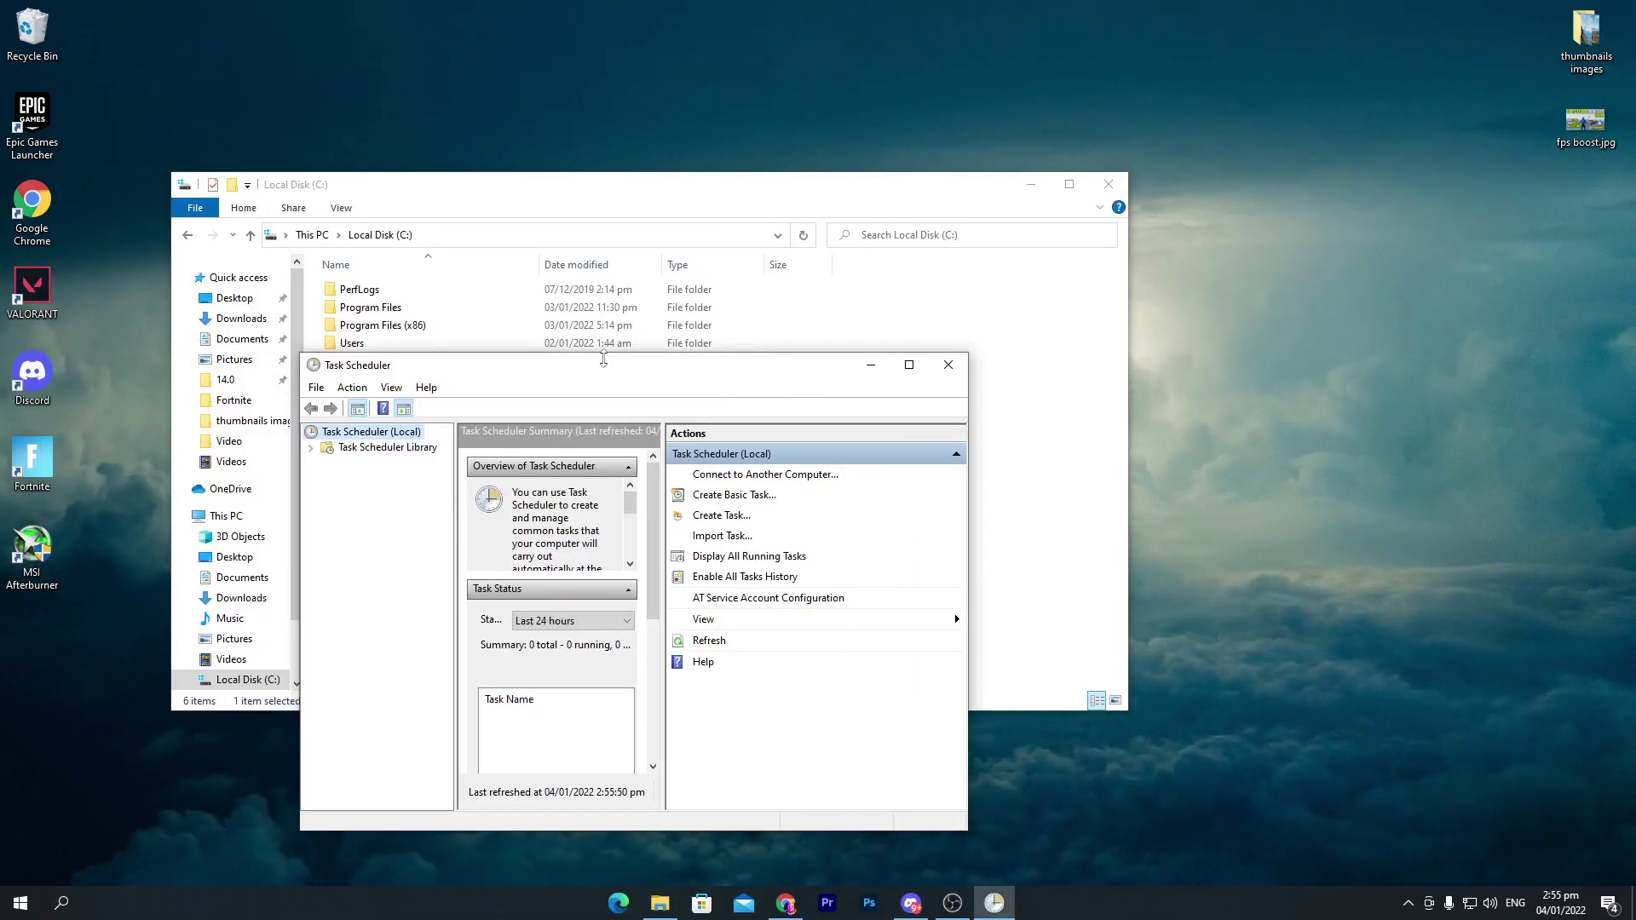
pyautogui.moveTo(604, 365); pyautogui.dragTo(1160, 156)
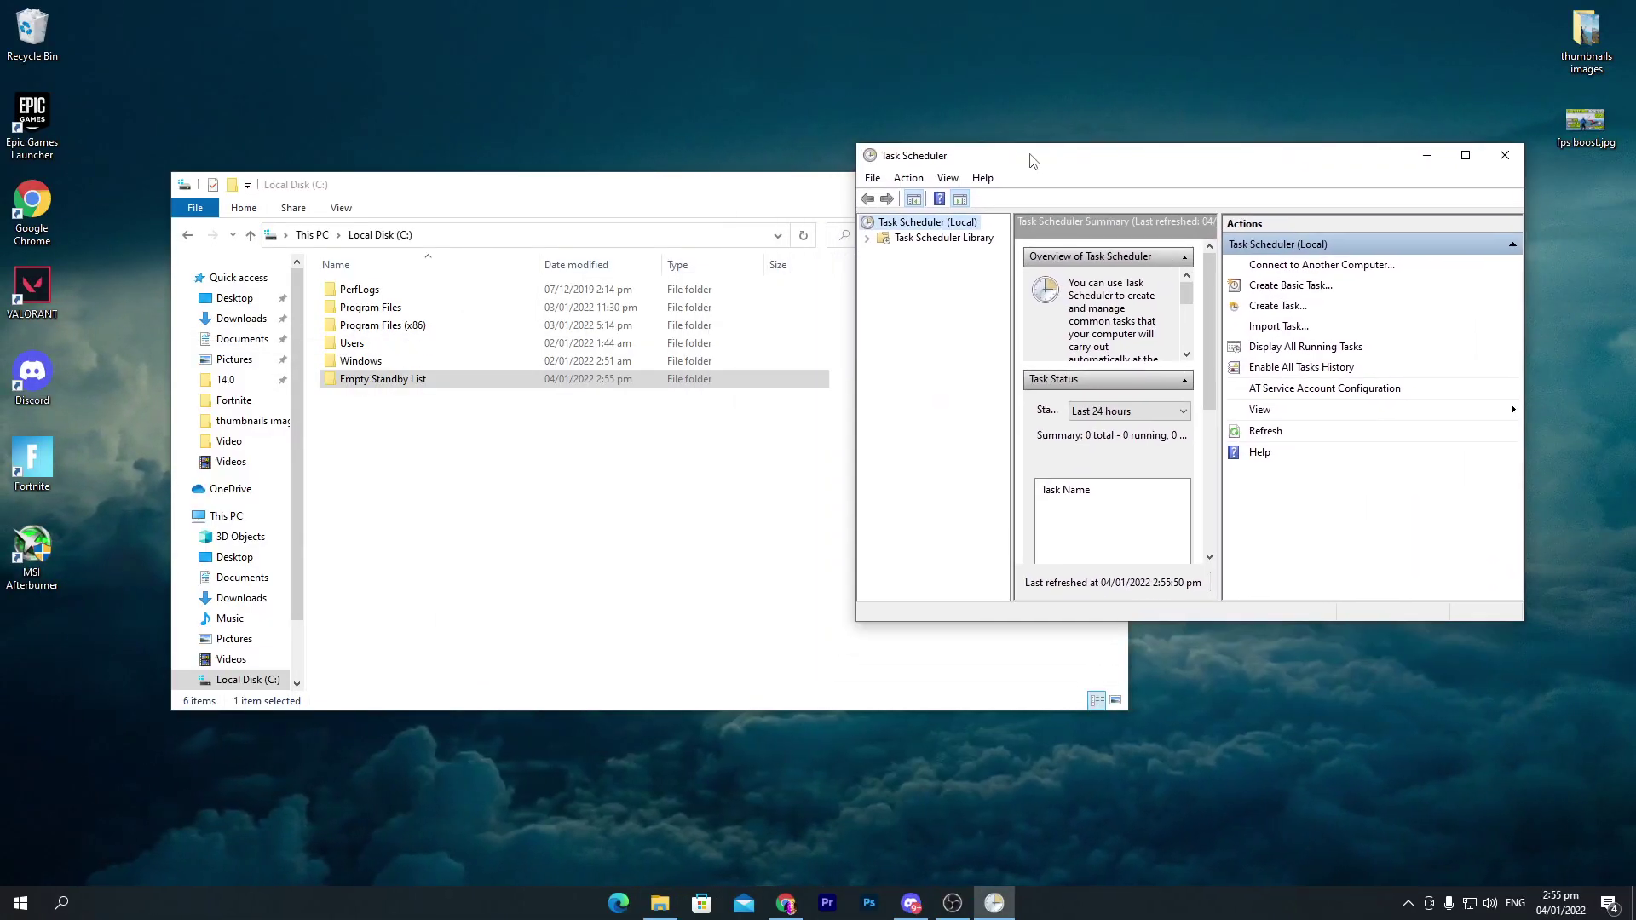
# Close File Explorer and launch Resource Monitor by searching 'res'
pyautogui.moveTo(517, 182); pyautogui.dragTo(312, 189)
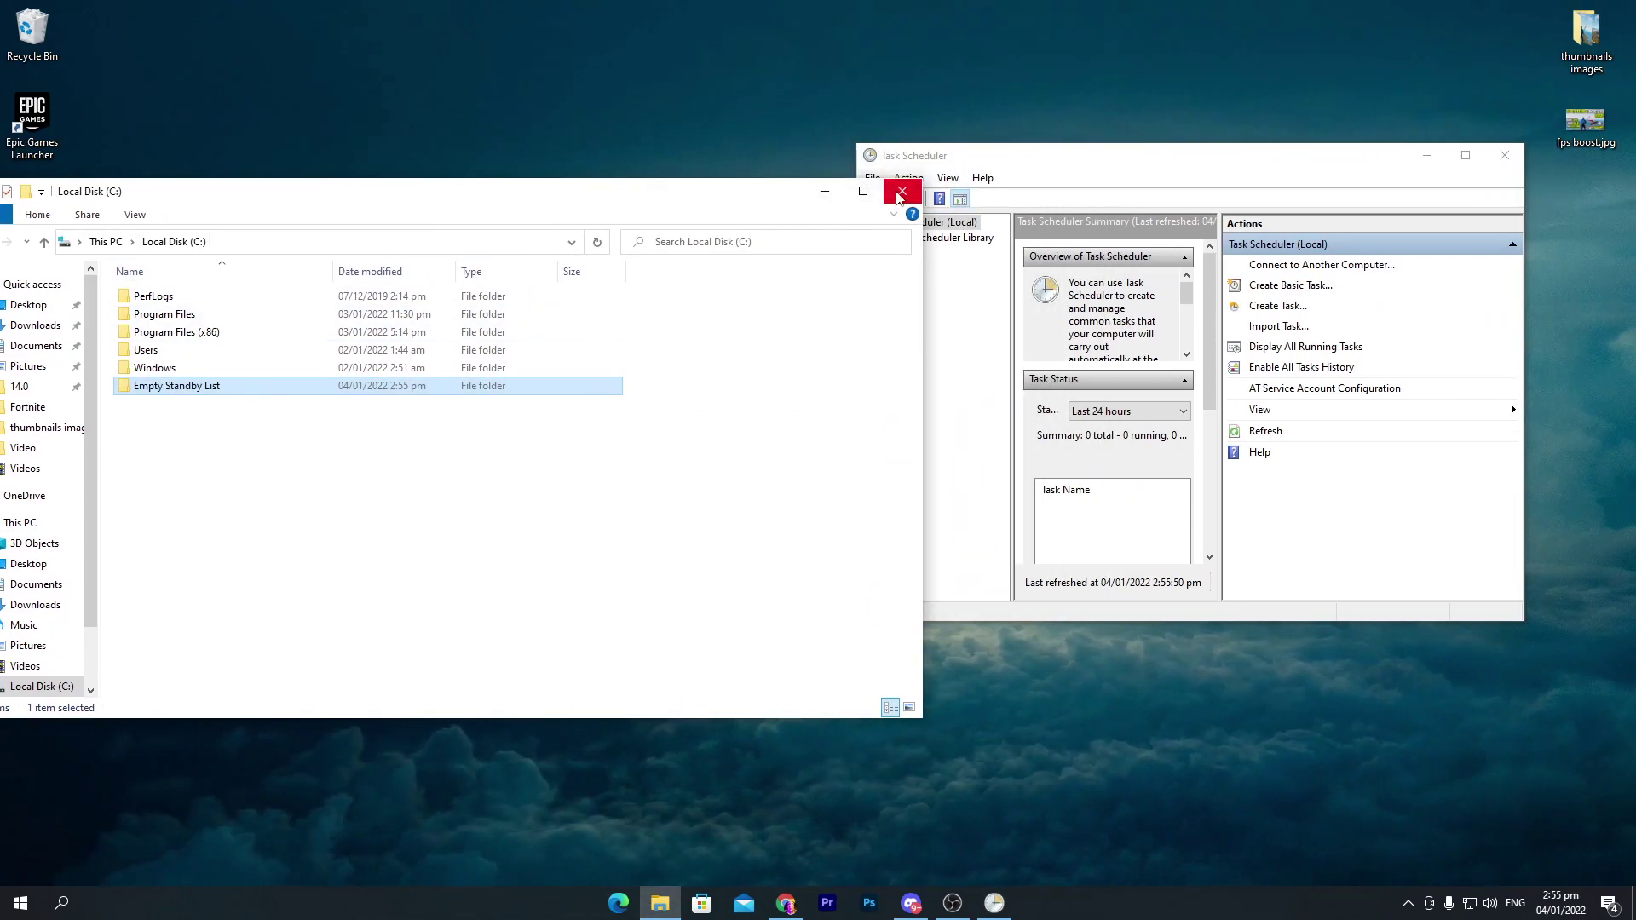
pyautogui.click(903, 191)
pyautogui.click(60, 902)
pyautogui.write('res')
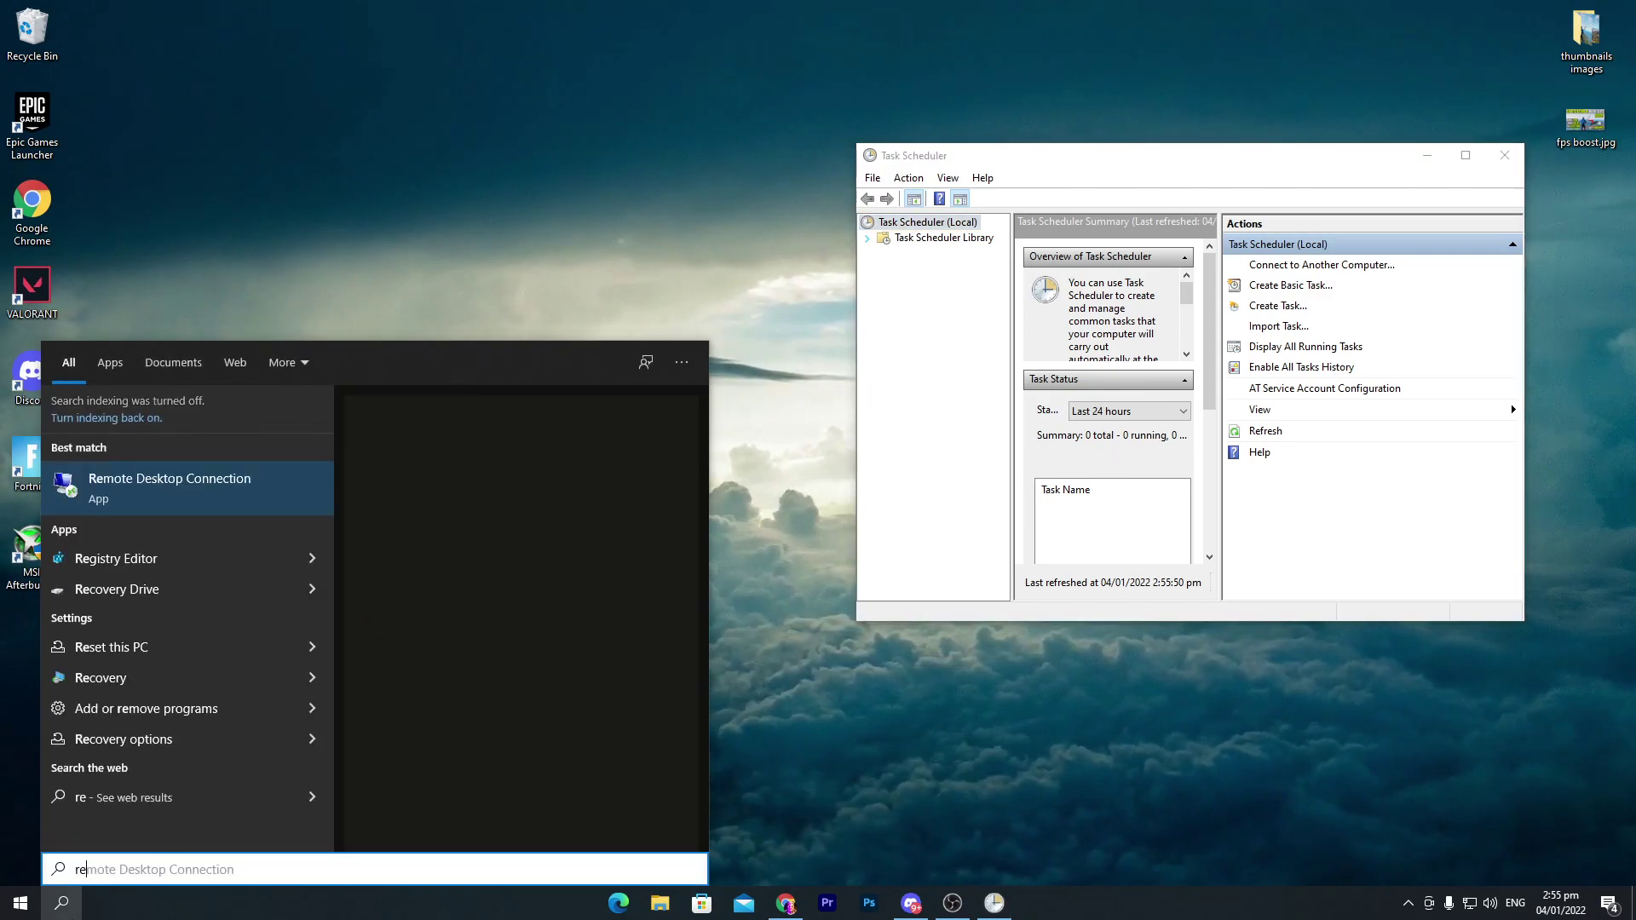
pyautogui.click(130, 493)
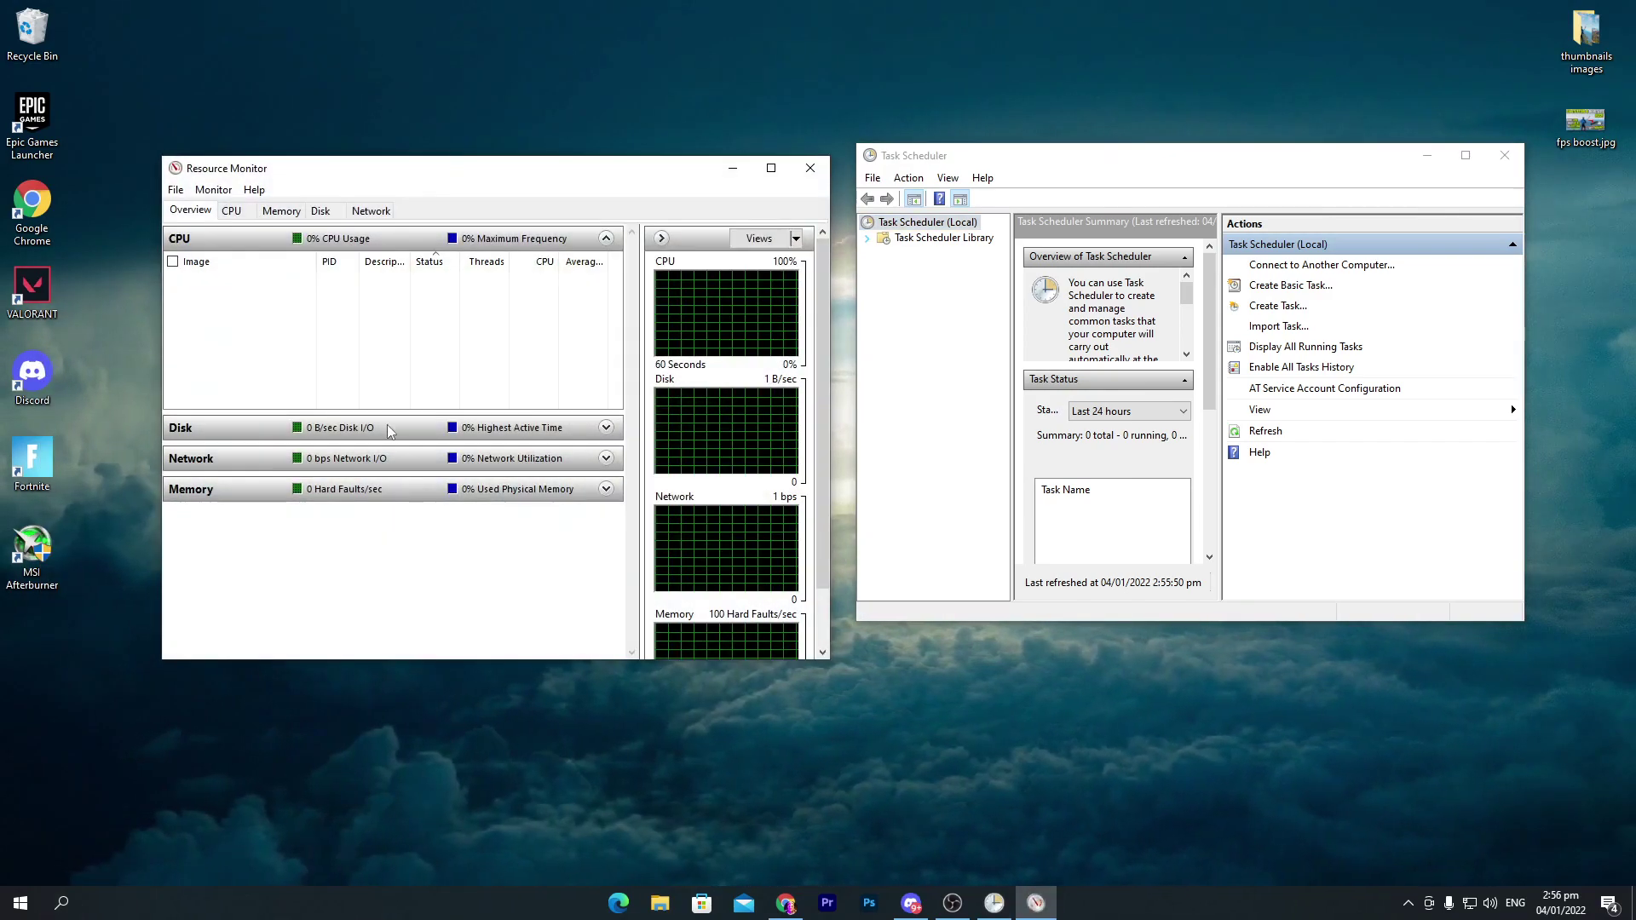
# Show Resource Monitor's Memory tab with over 4200 MB standby, then drag Task Scheduler over it
pyautogui.click(281, 212)
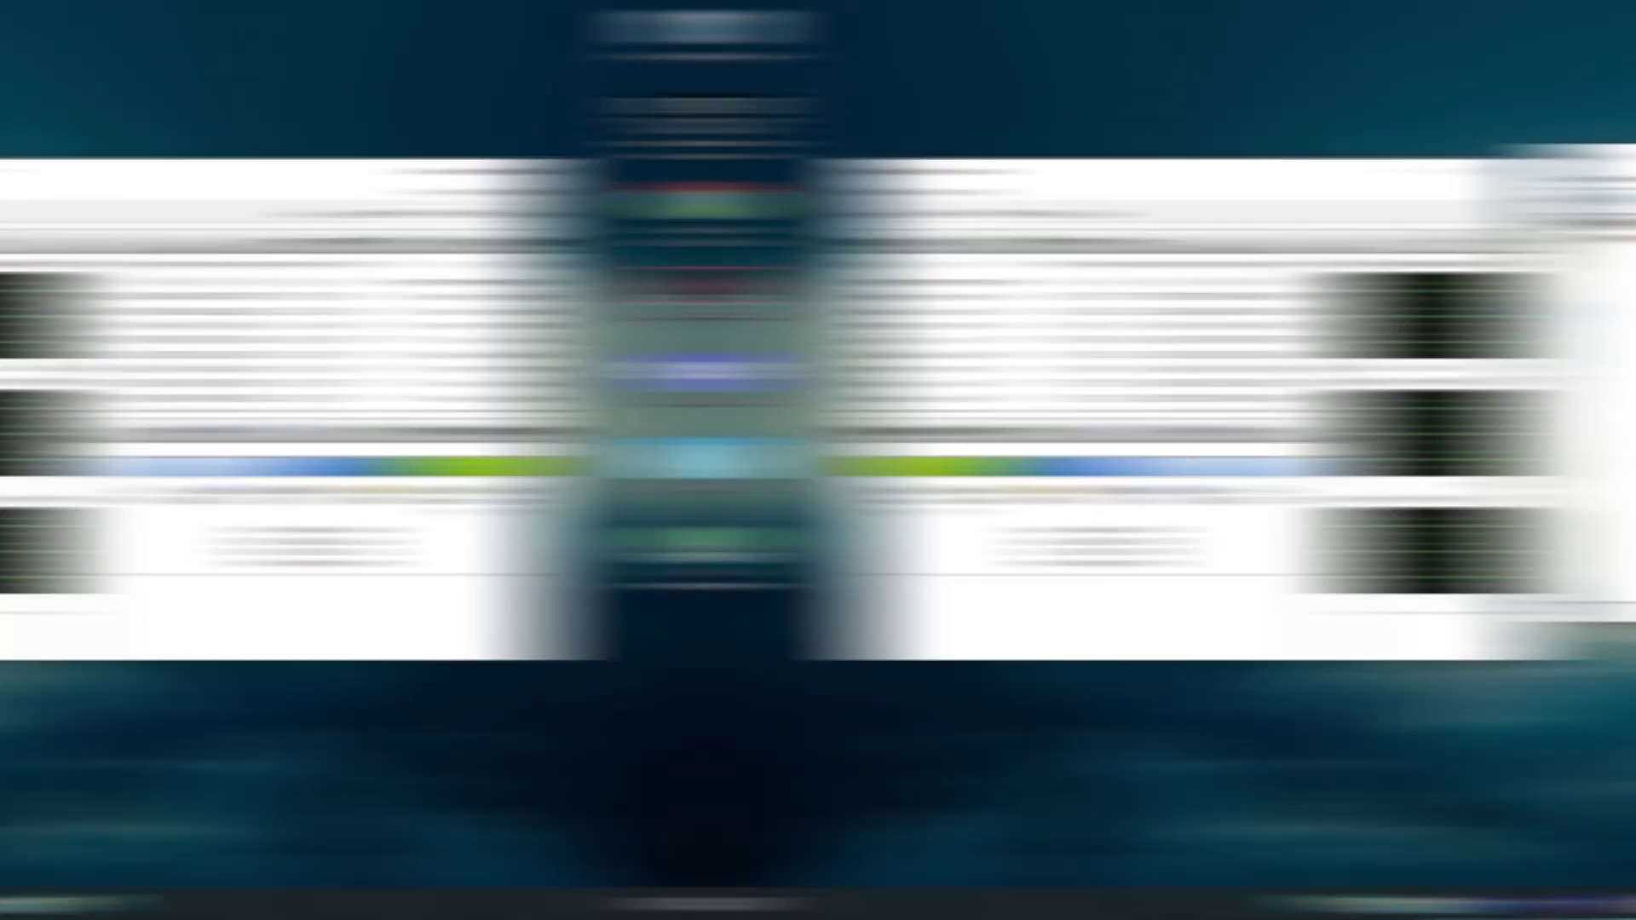
pyautogui.moveTo(428, 493)
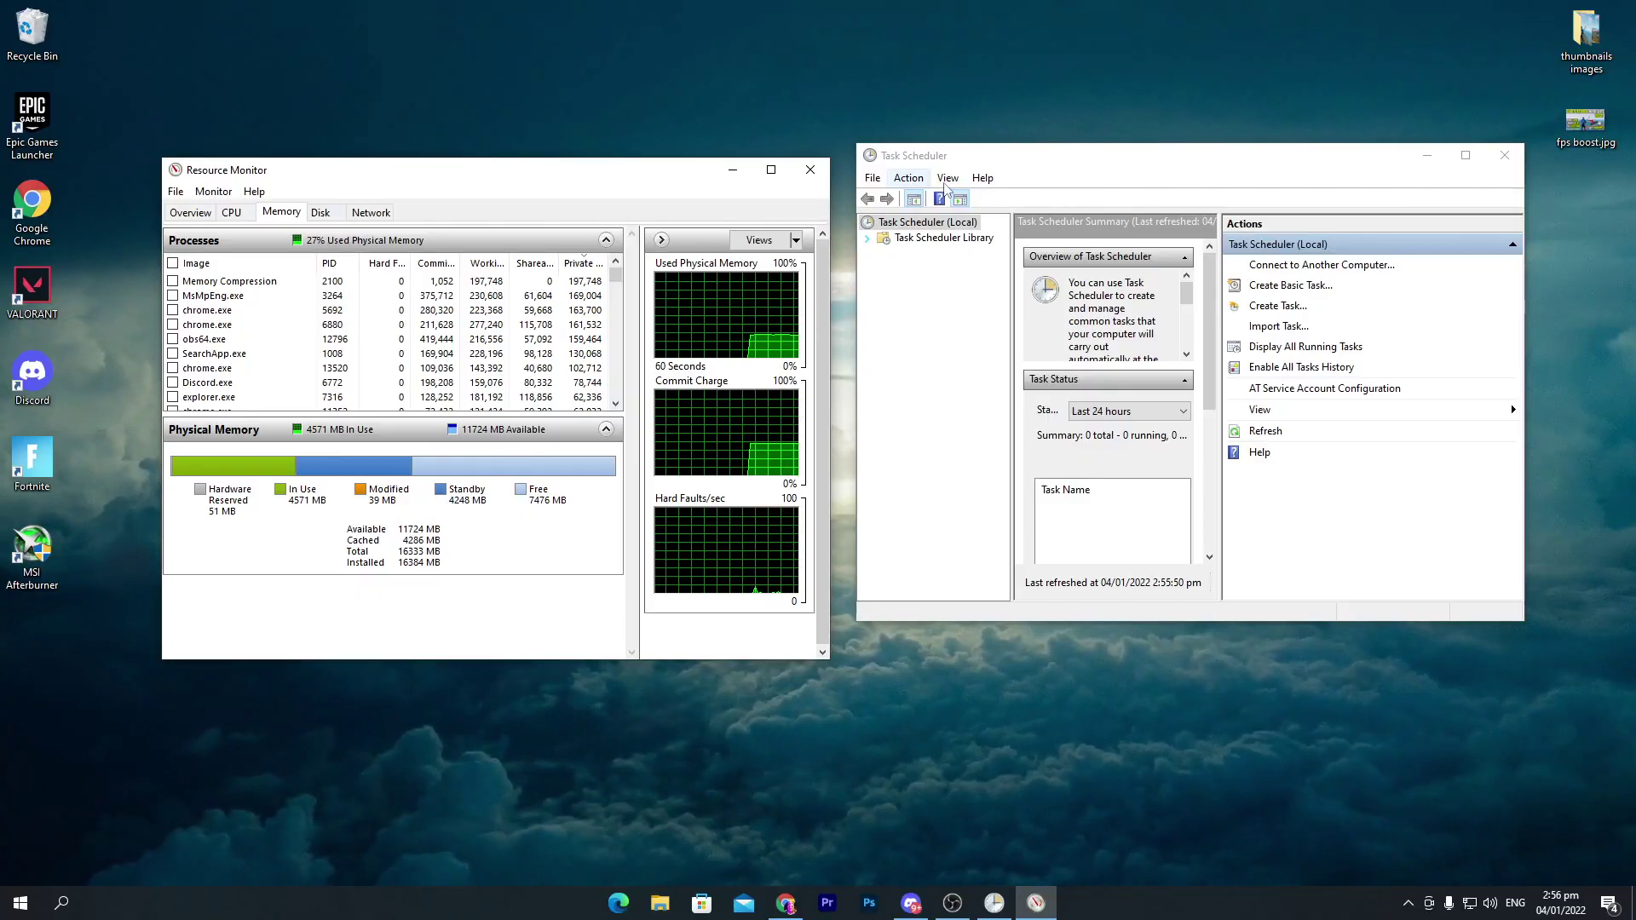
pyautogui.moveTo(1006, 156); pyautogui.dragTo(633, 162)
# In the maximized Task Scheduler Library, create task 'Empty Standby List' running whether logged on or not
pyautogui.click(1089, 161)
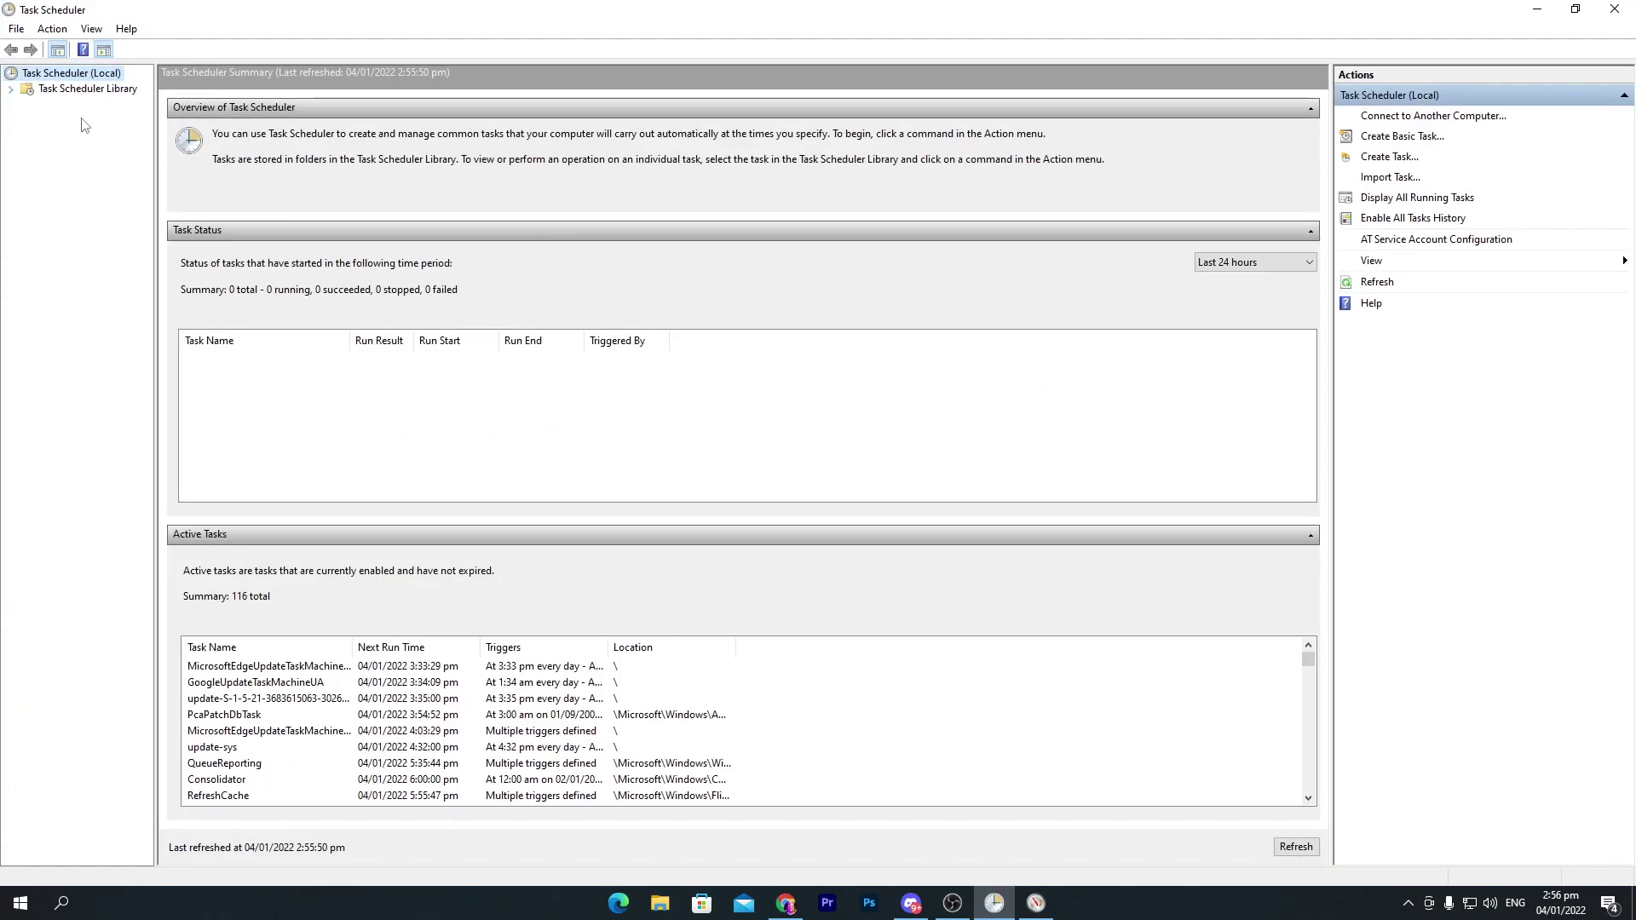
pyautogui.click(75, 92)
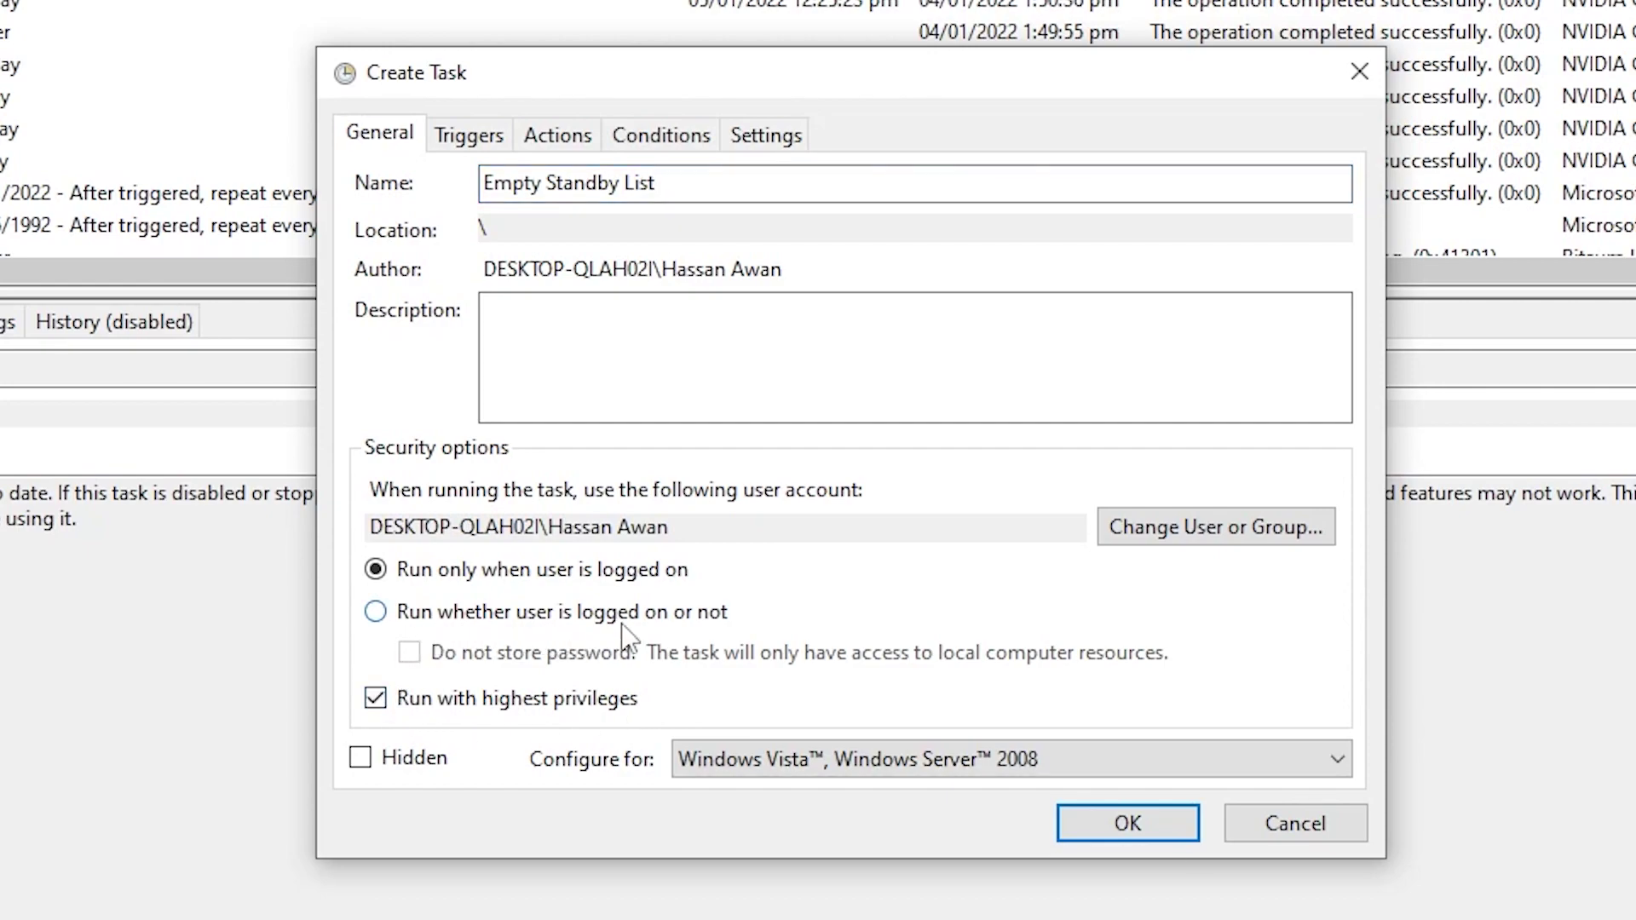
pyautogui.click(376, 613)
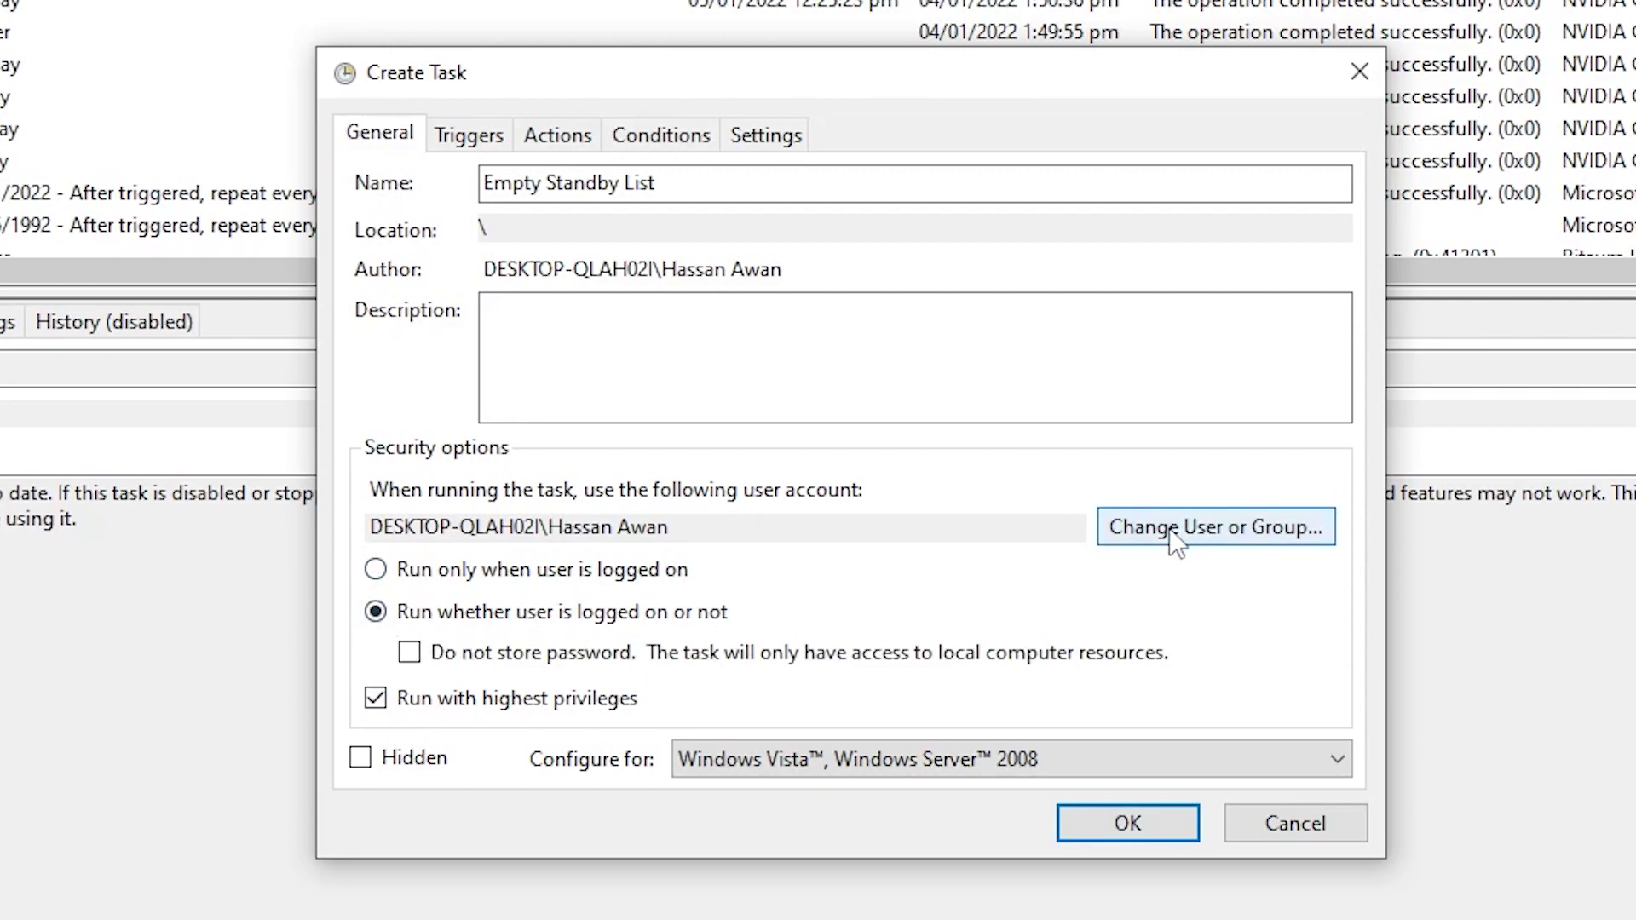
# Set the task's run account to NT AUTHORITY\SYSTEM through the advanced user search
pyautogui.click(1249, 534)
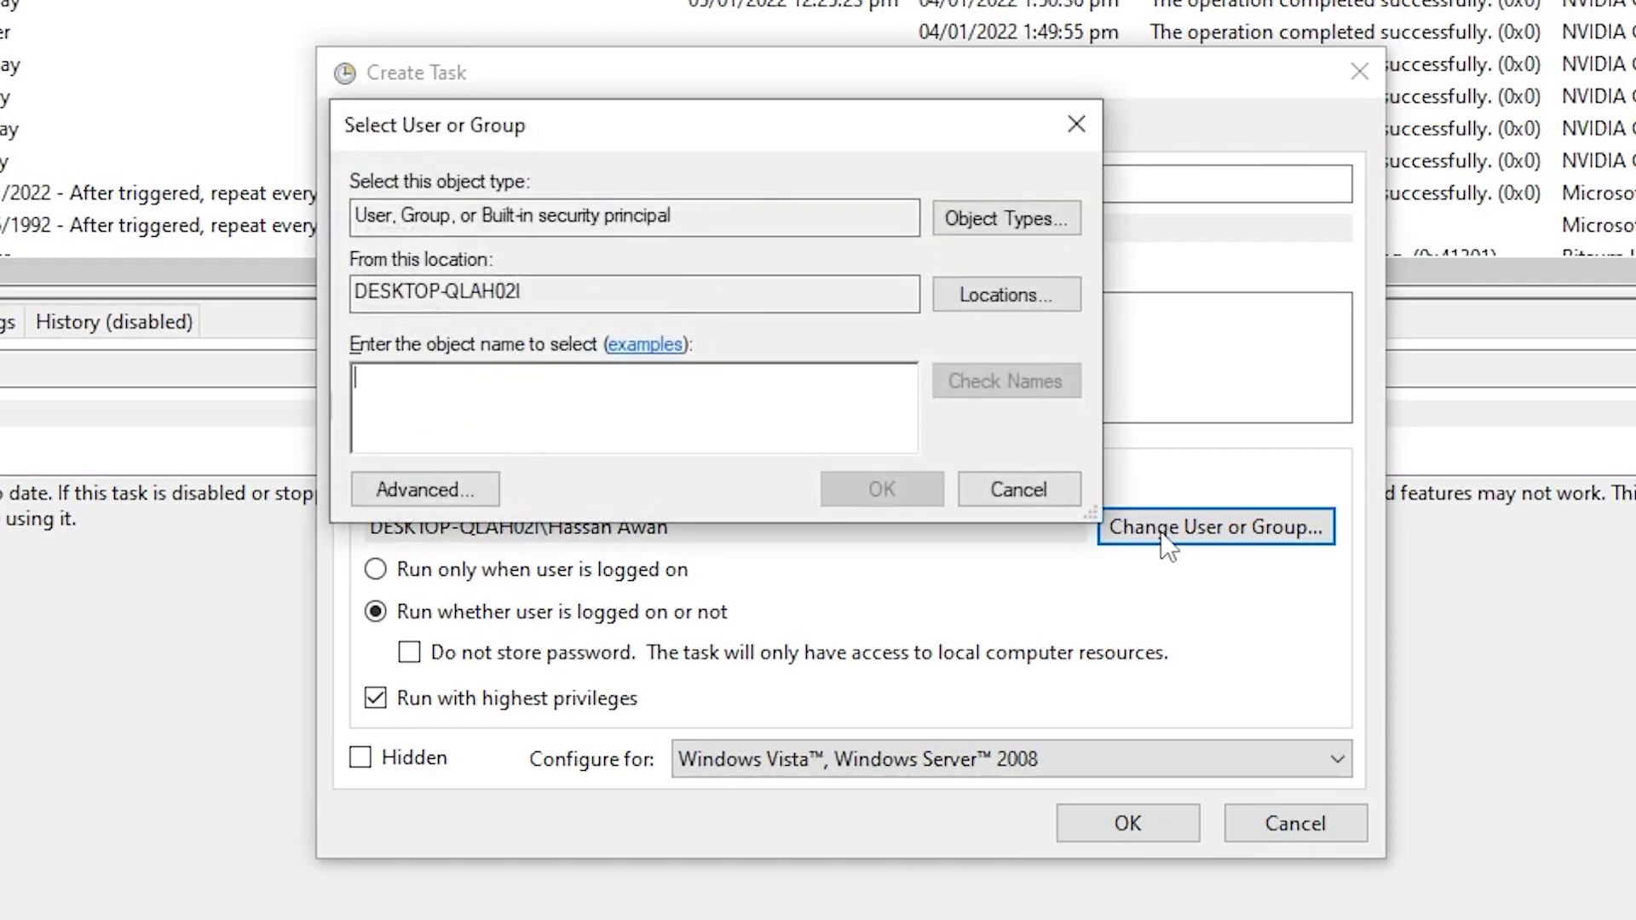
pyautogui.click(421, 491)
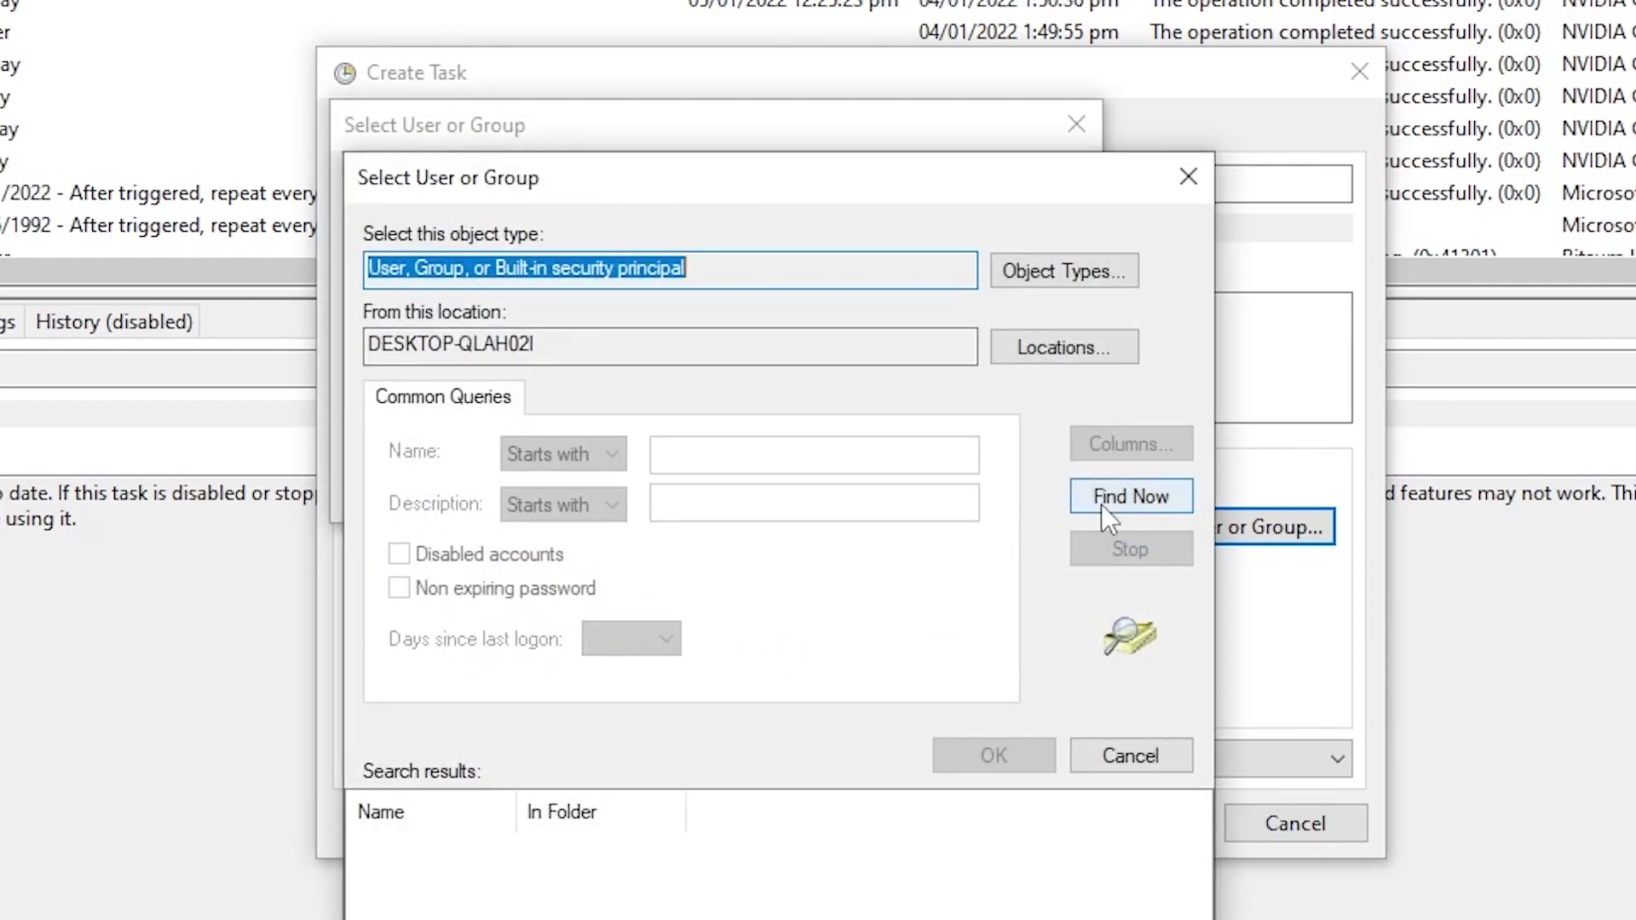
pyautogui.click(1101, 504)
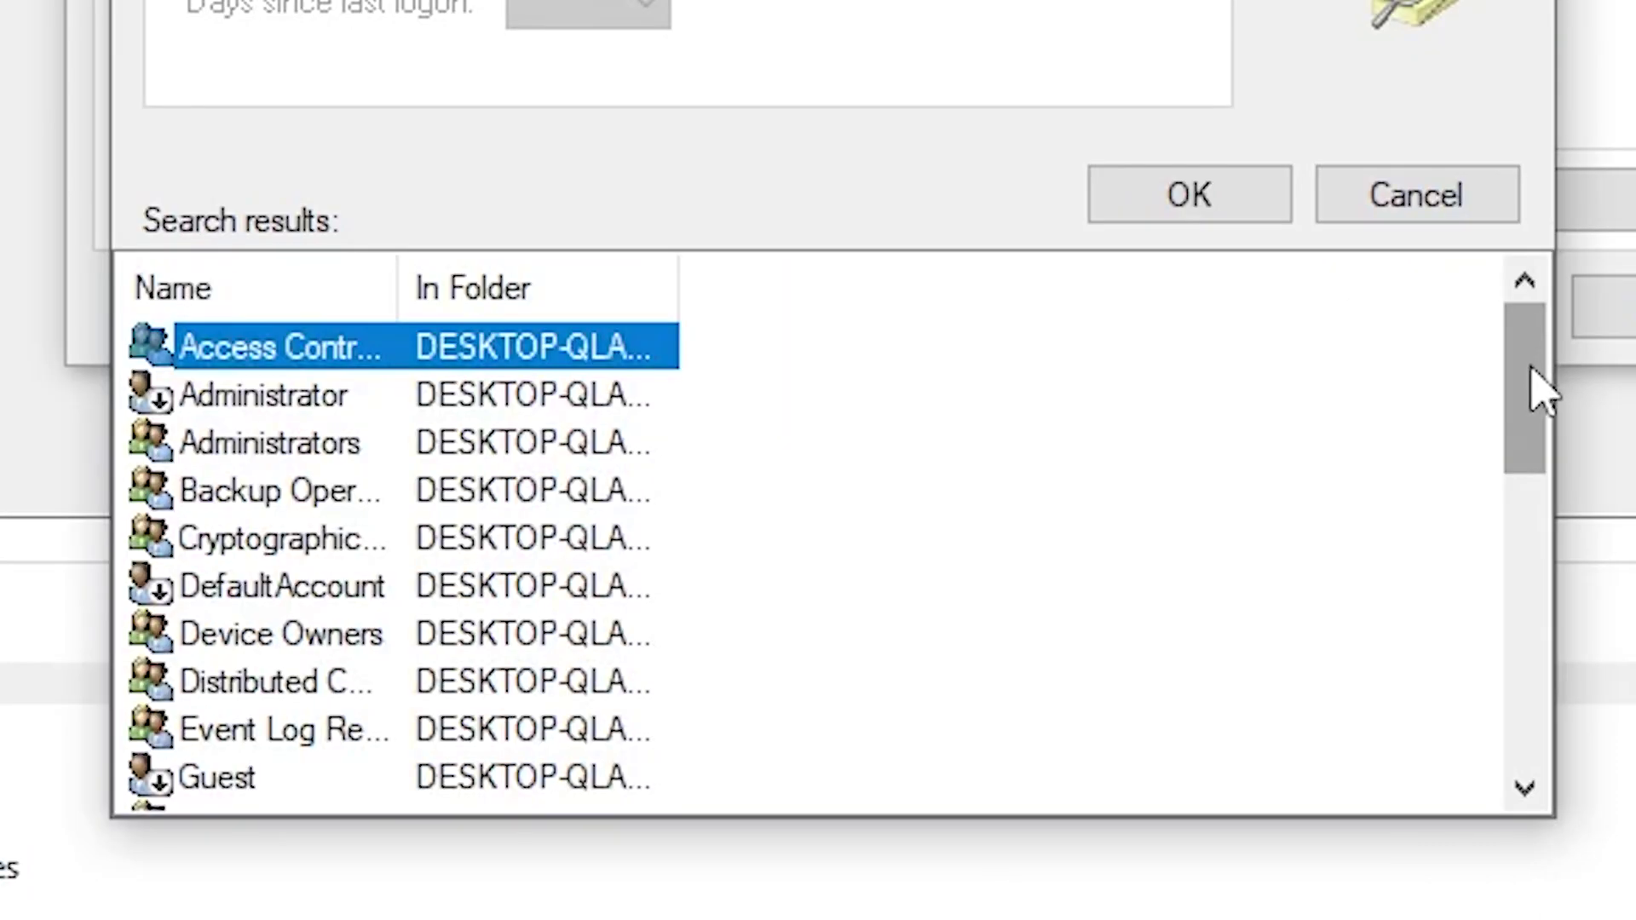
pyautogui.moveTo(1533, 388); pyautogui.dragTo(1503, 674)
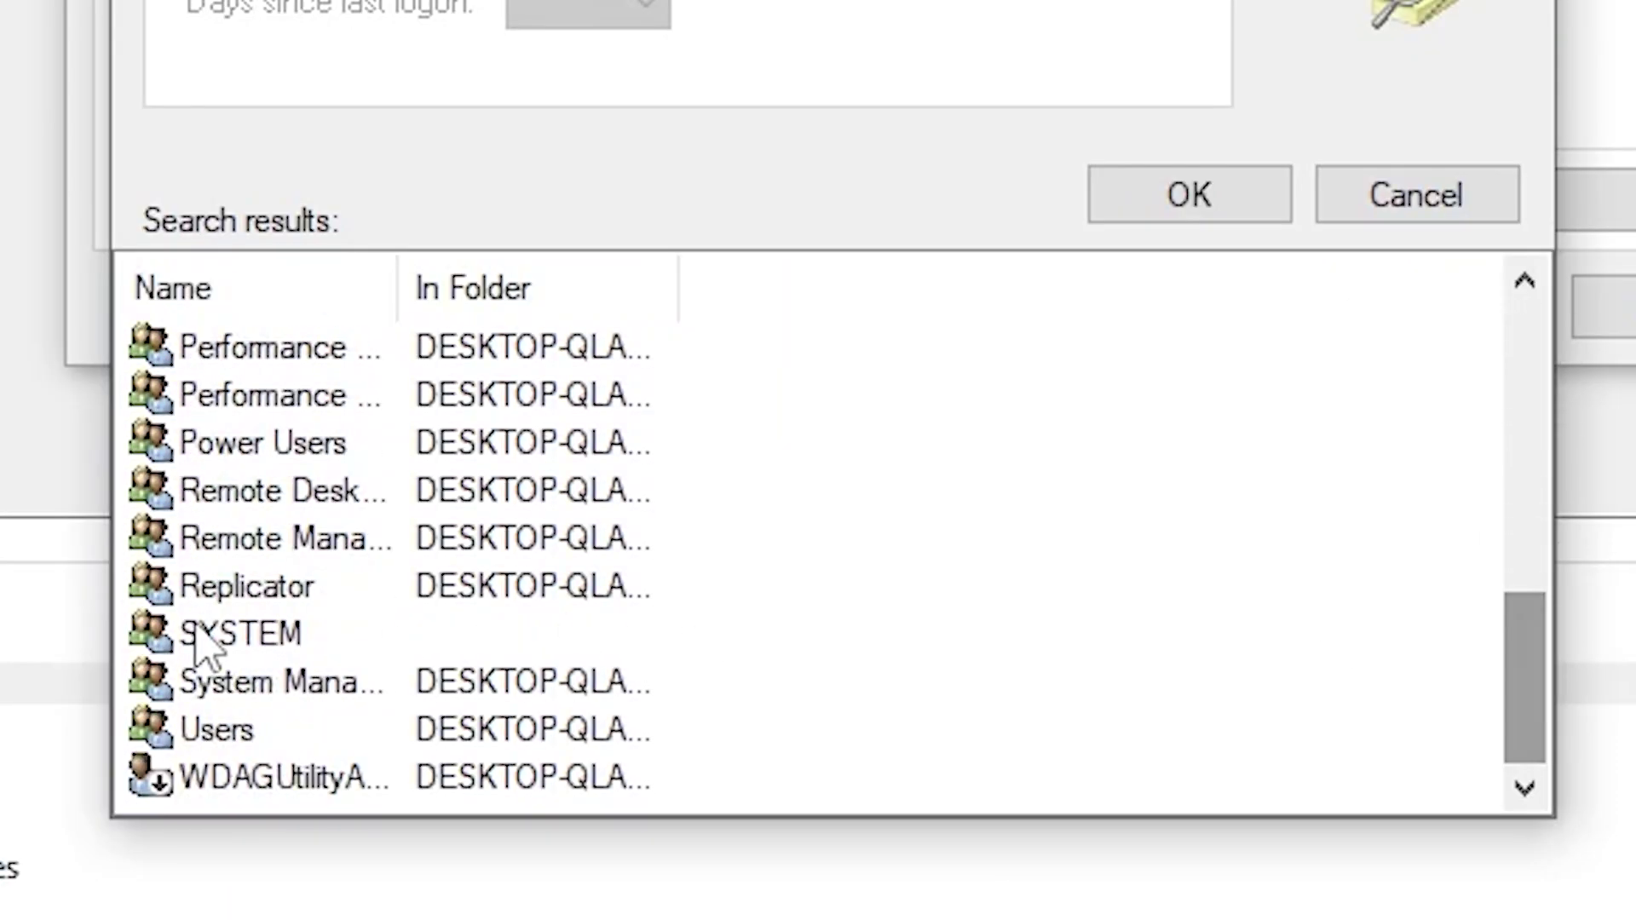
pyautogui.click(247, 650)
pyautogui.click(1186, 201)
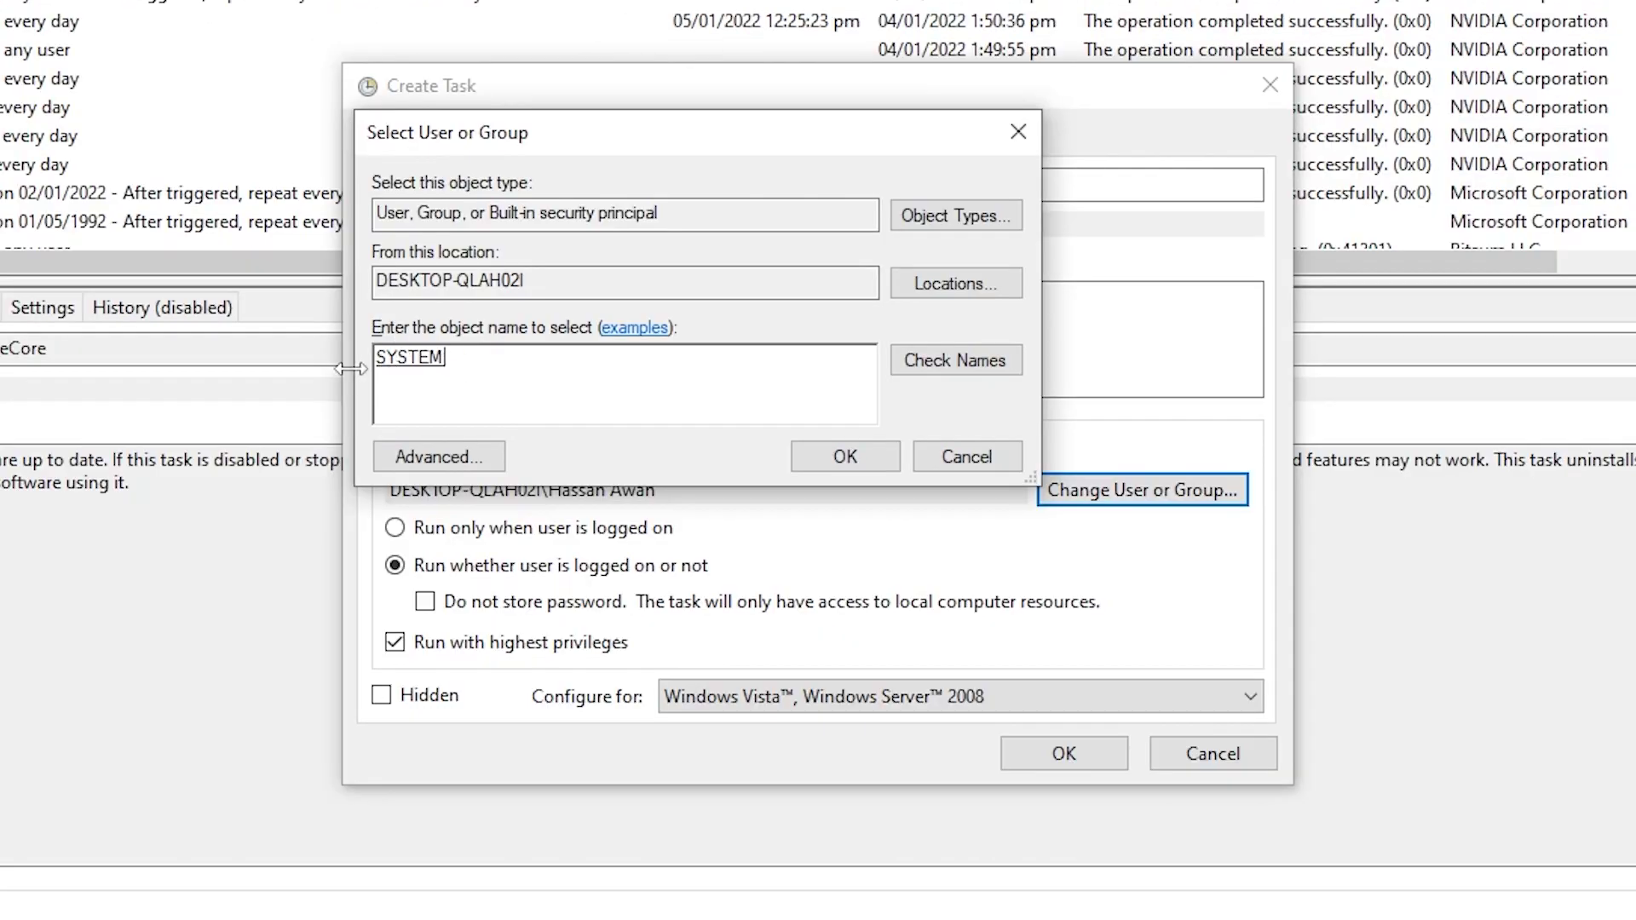
pyautogui.click(867, 464)
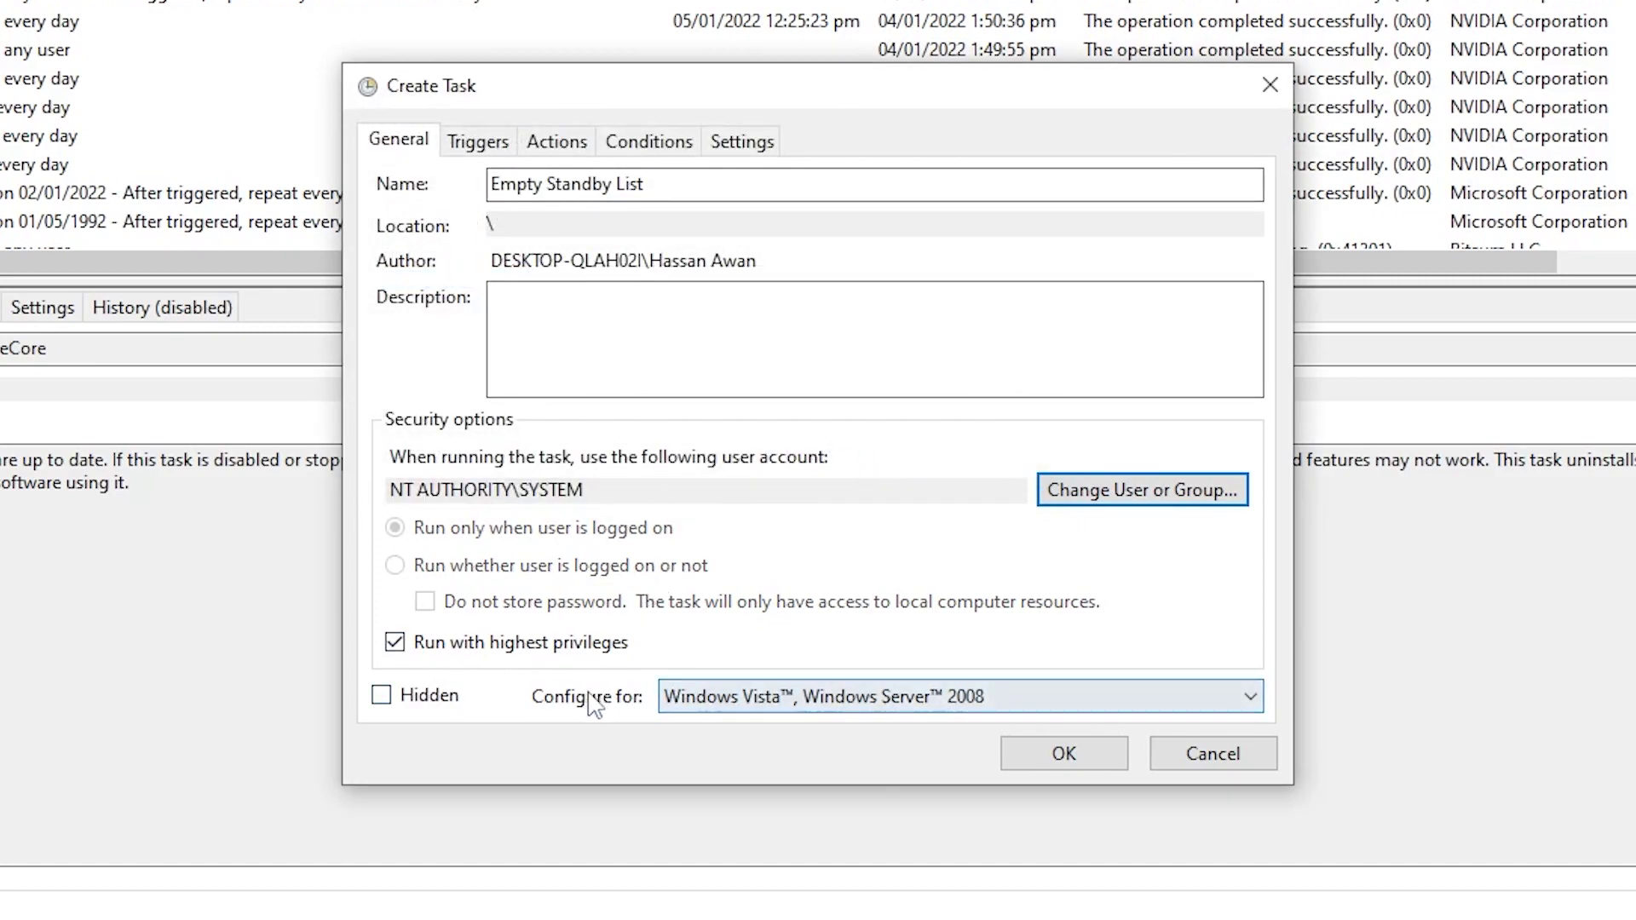
# Set the task's Configure for option to Windows 10
pyautogui.click(769, 698)
pyautogui.click(714, 727)
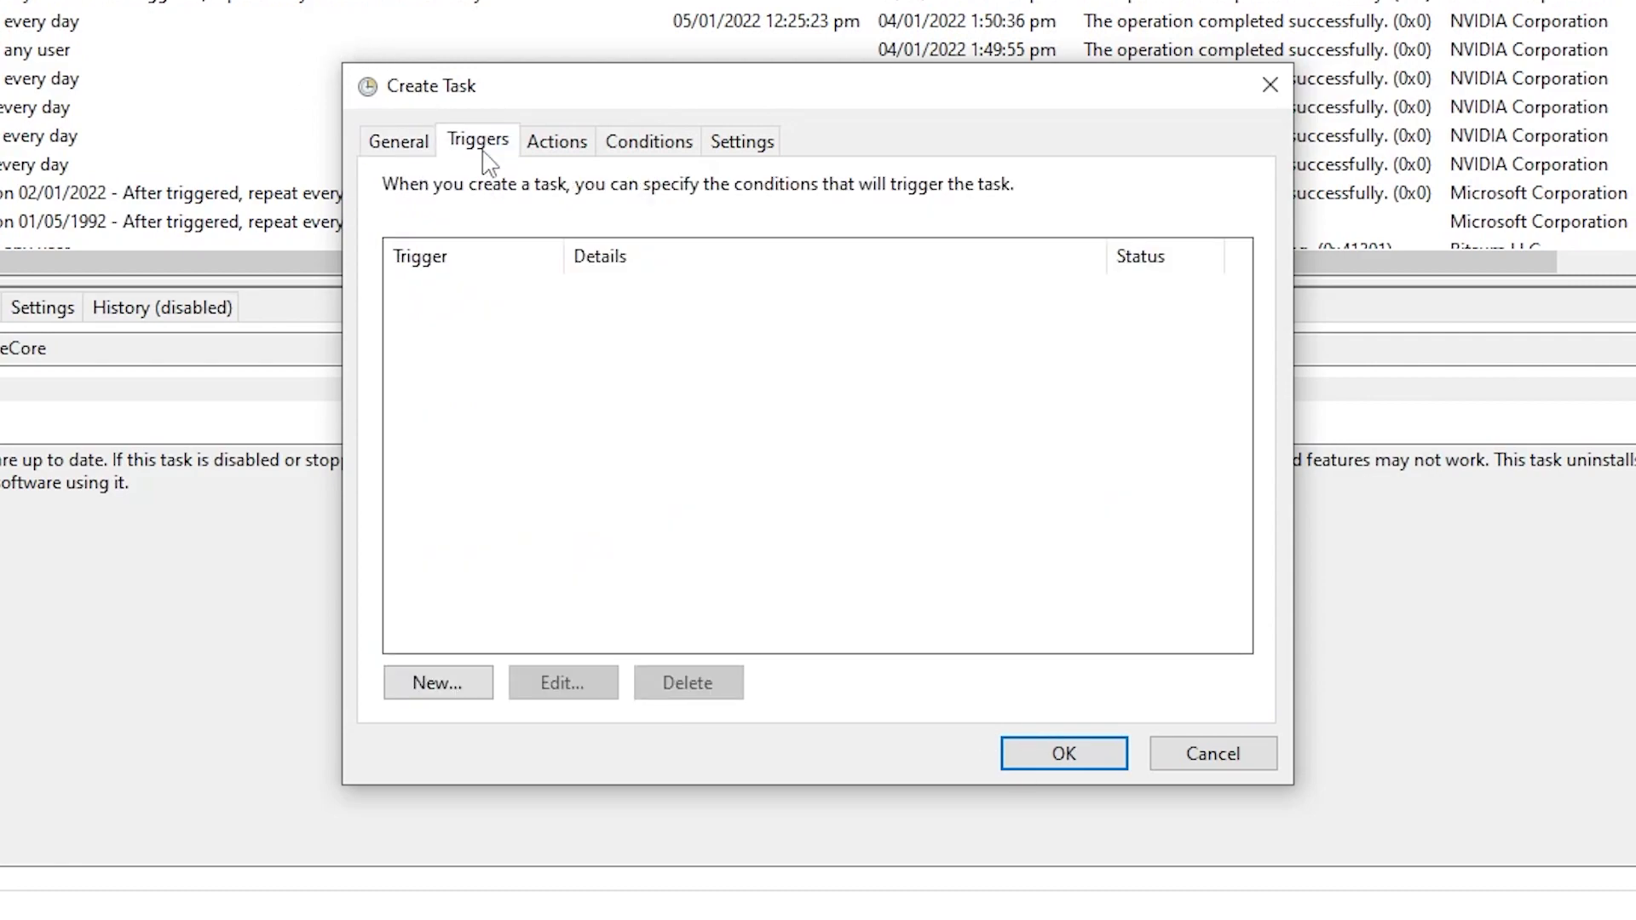
# Add a One time scheduled trigger repeating every 5 minutes indefinitely, then show the Actions list
pyautogui.click(444, 689)
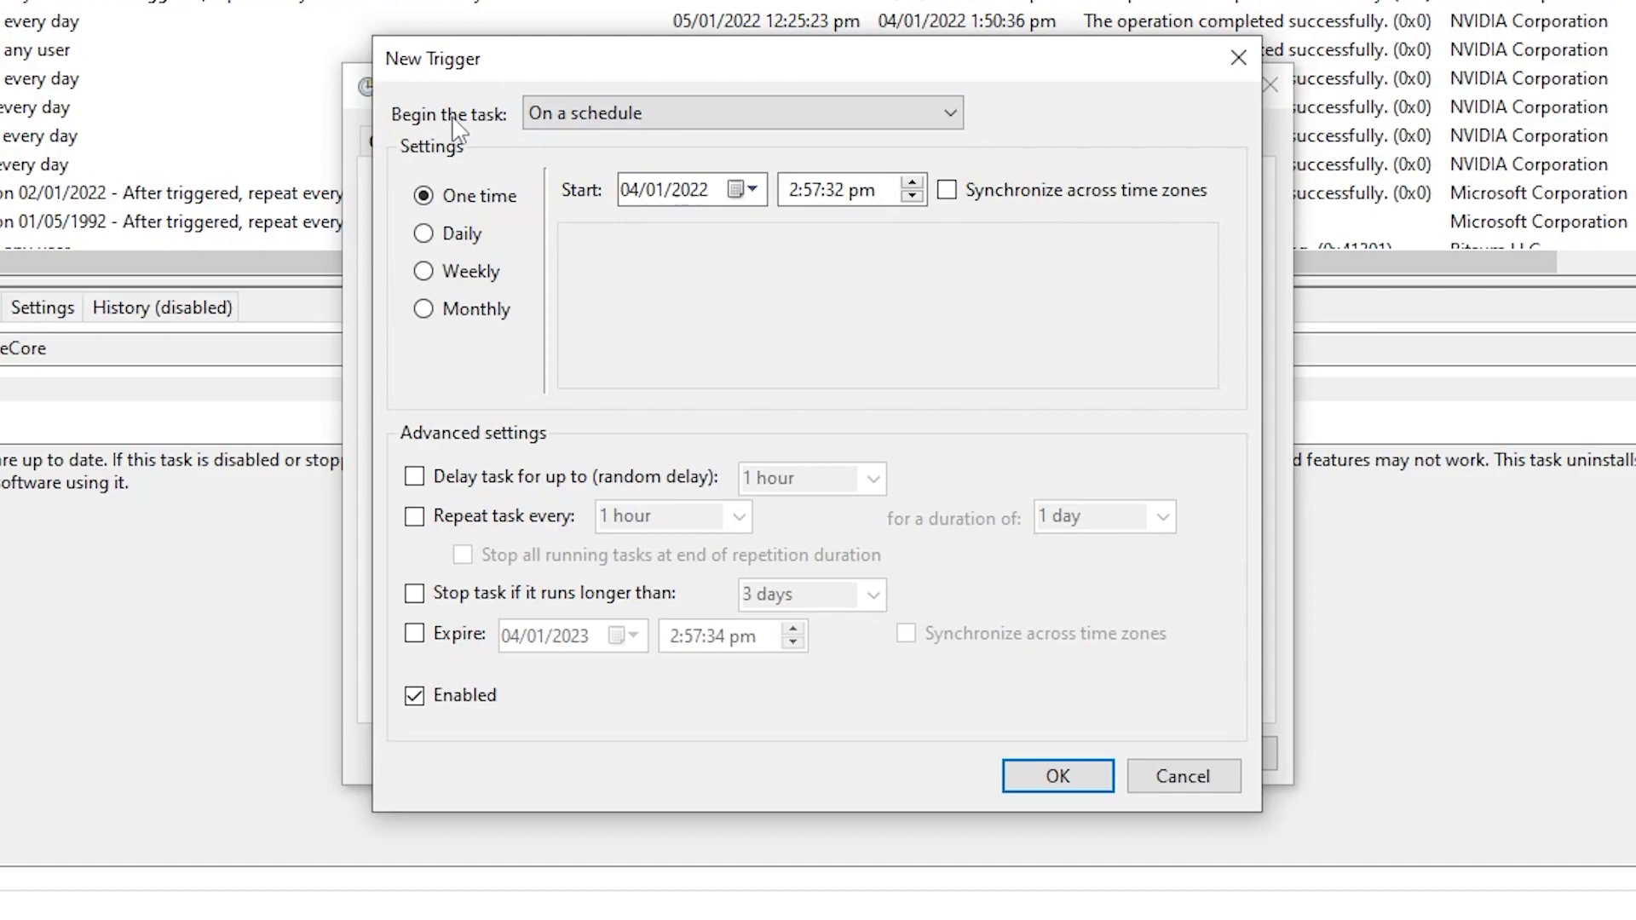
pyautogui.click(662, 116)
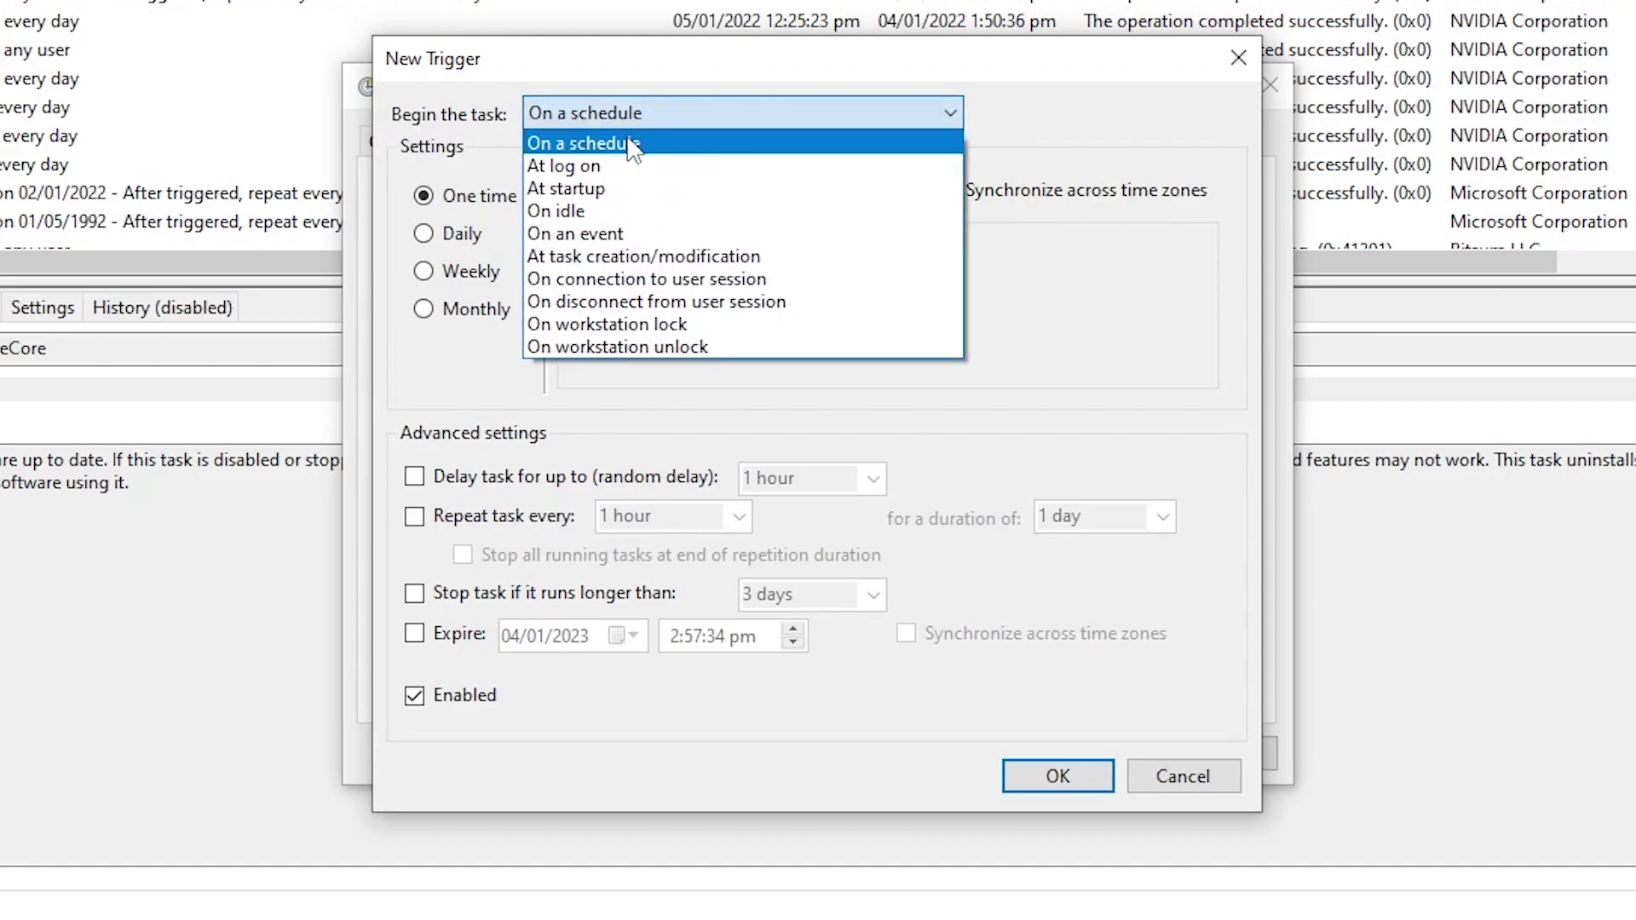
pyautogui.click(764, 145)
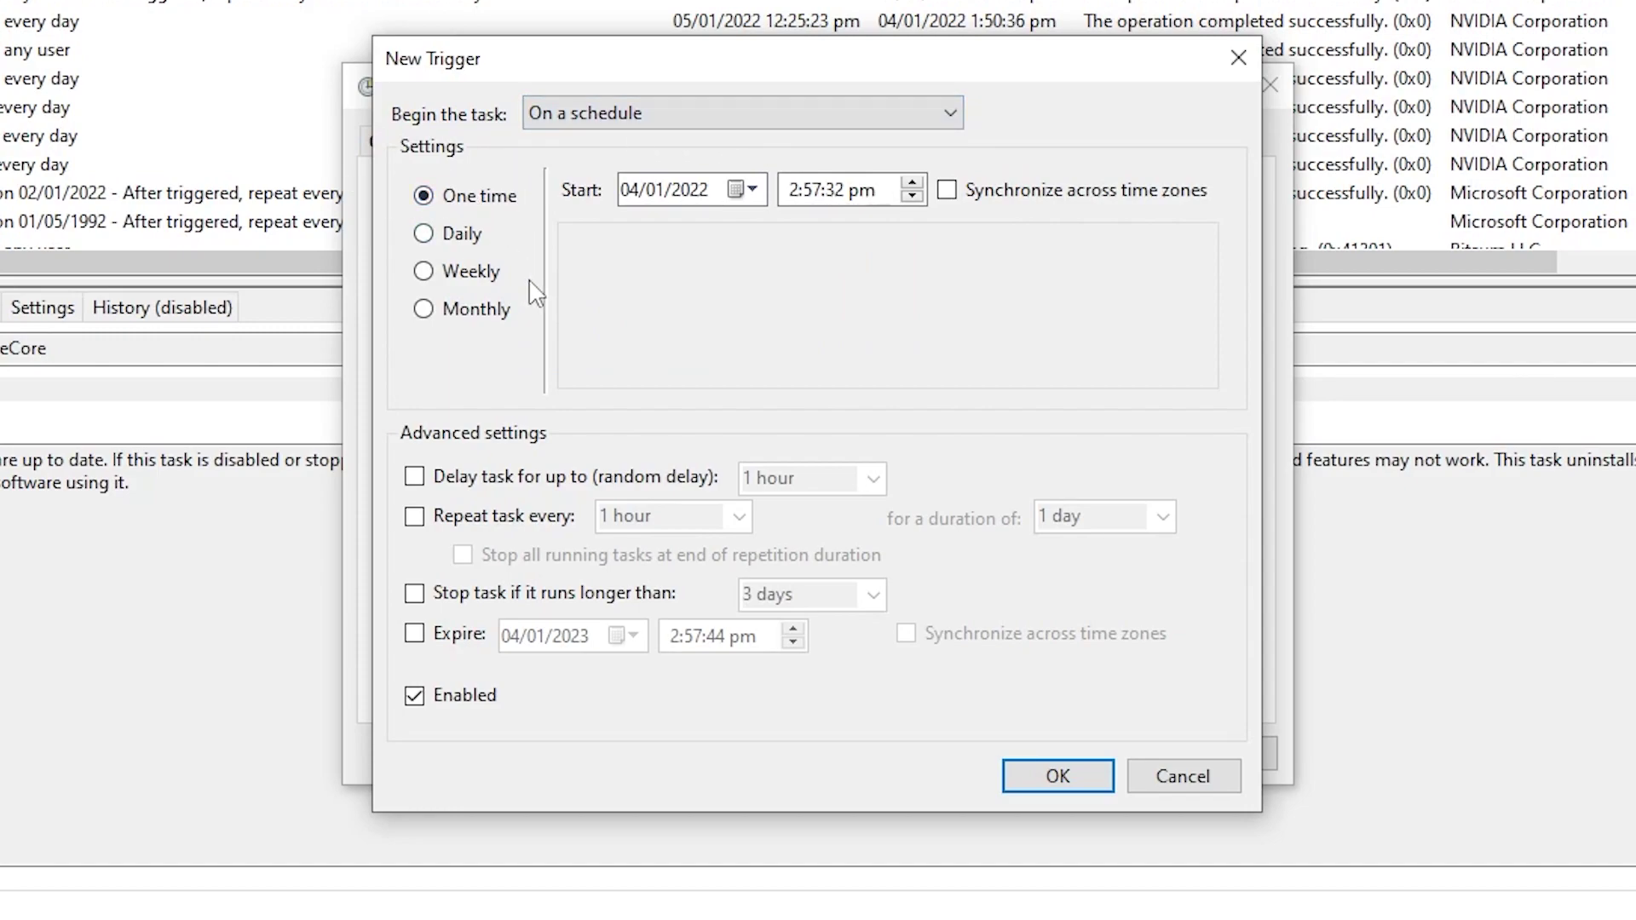
pyautogui.click(415, 517)
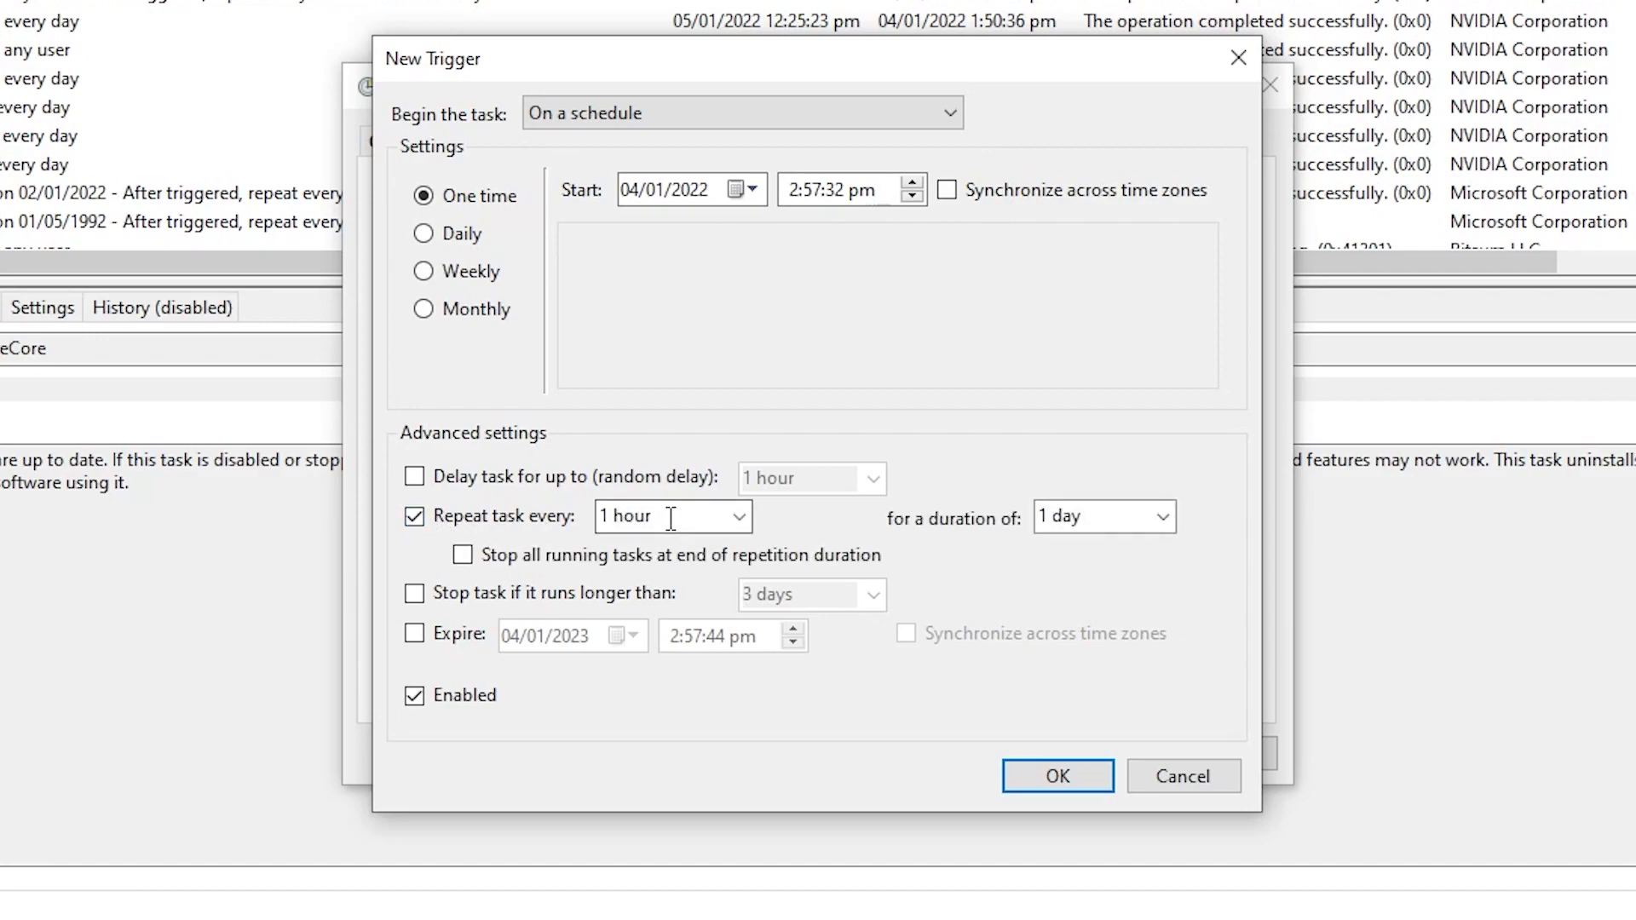
pyautogui.click(739, 517)
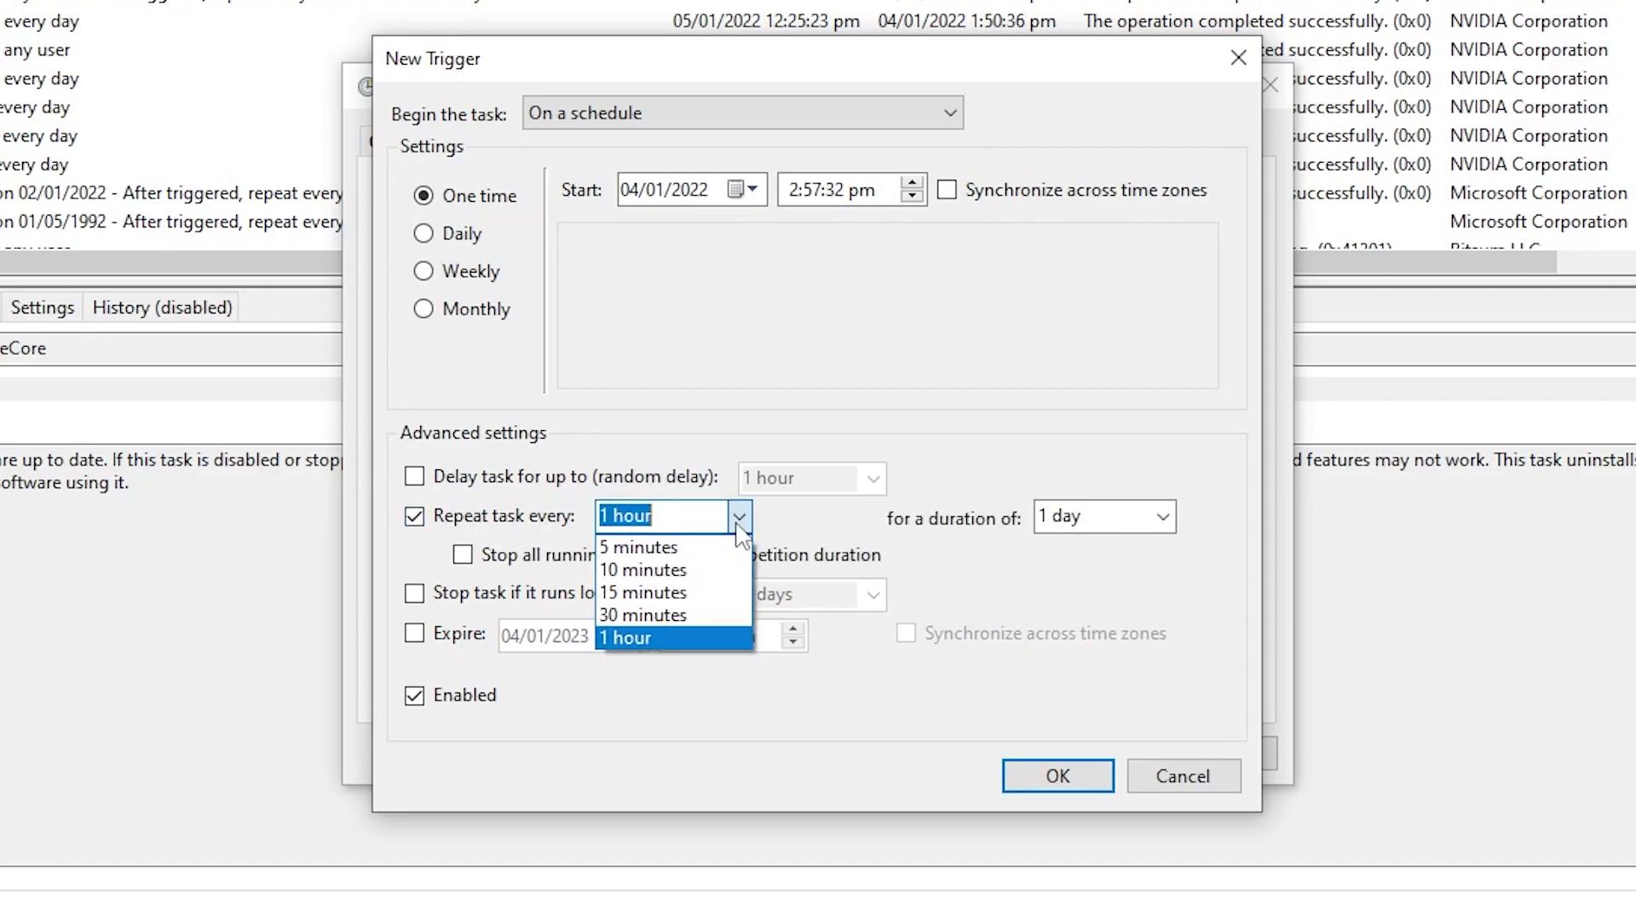
pyautogui.click(620, 548)
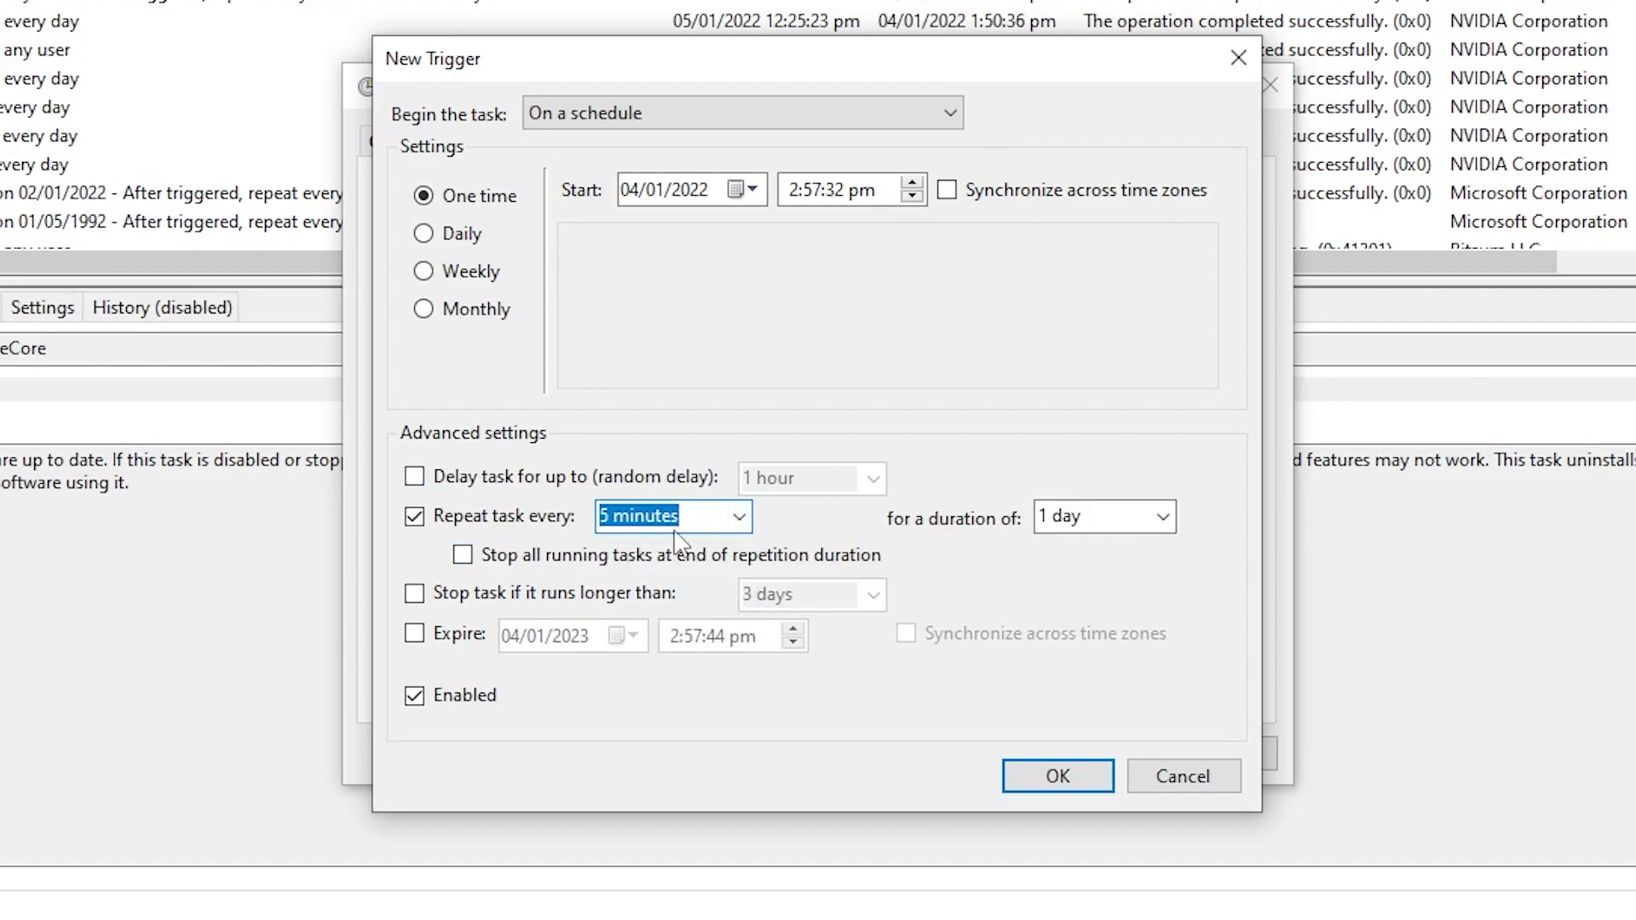
pyautogui.click(1163, 517)
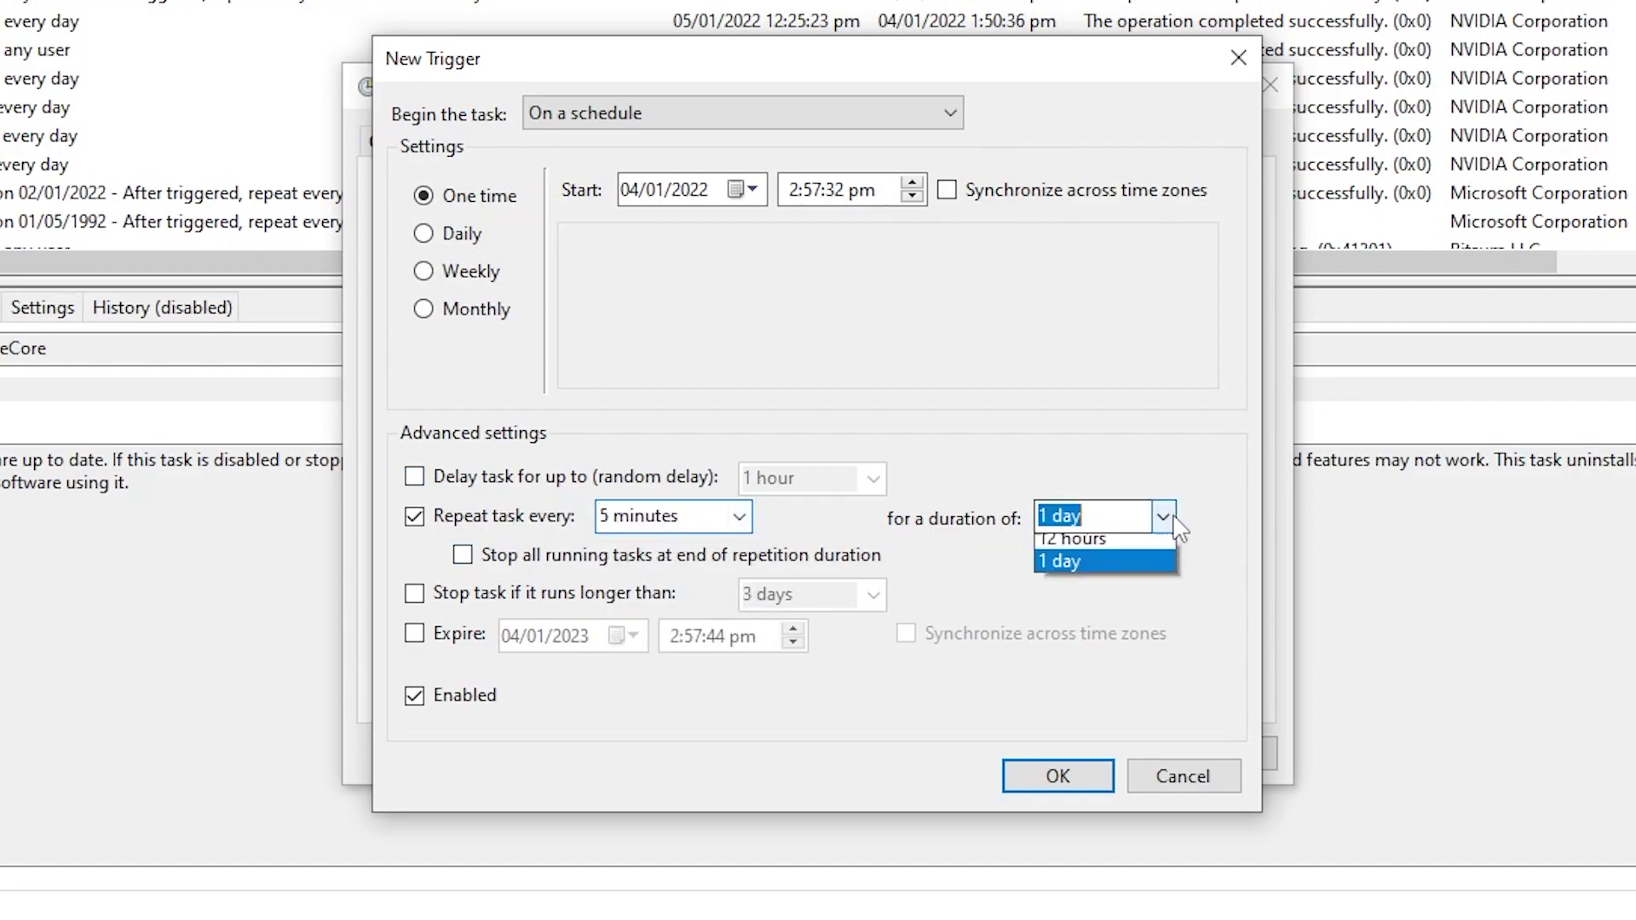
pyautogui.click(1103, 550)
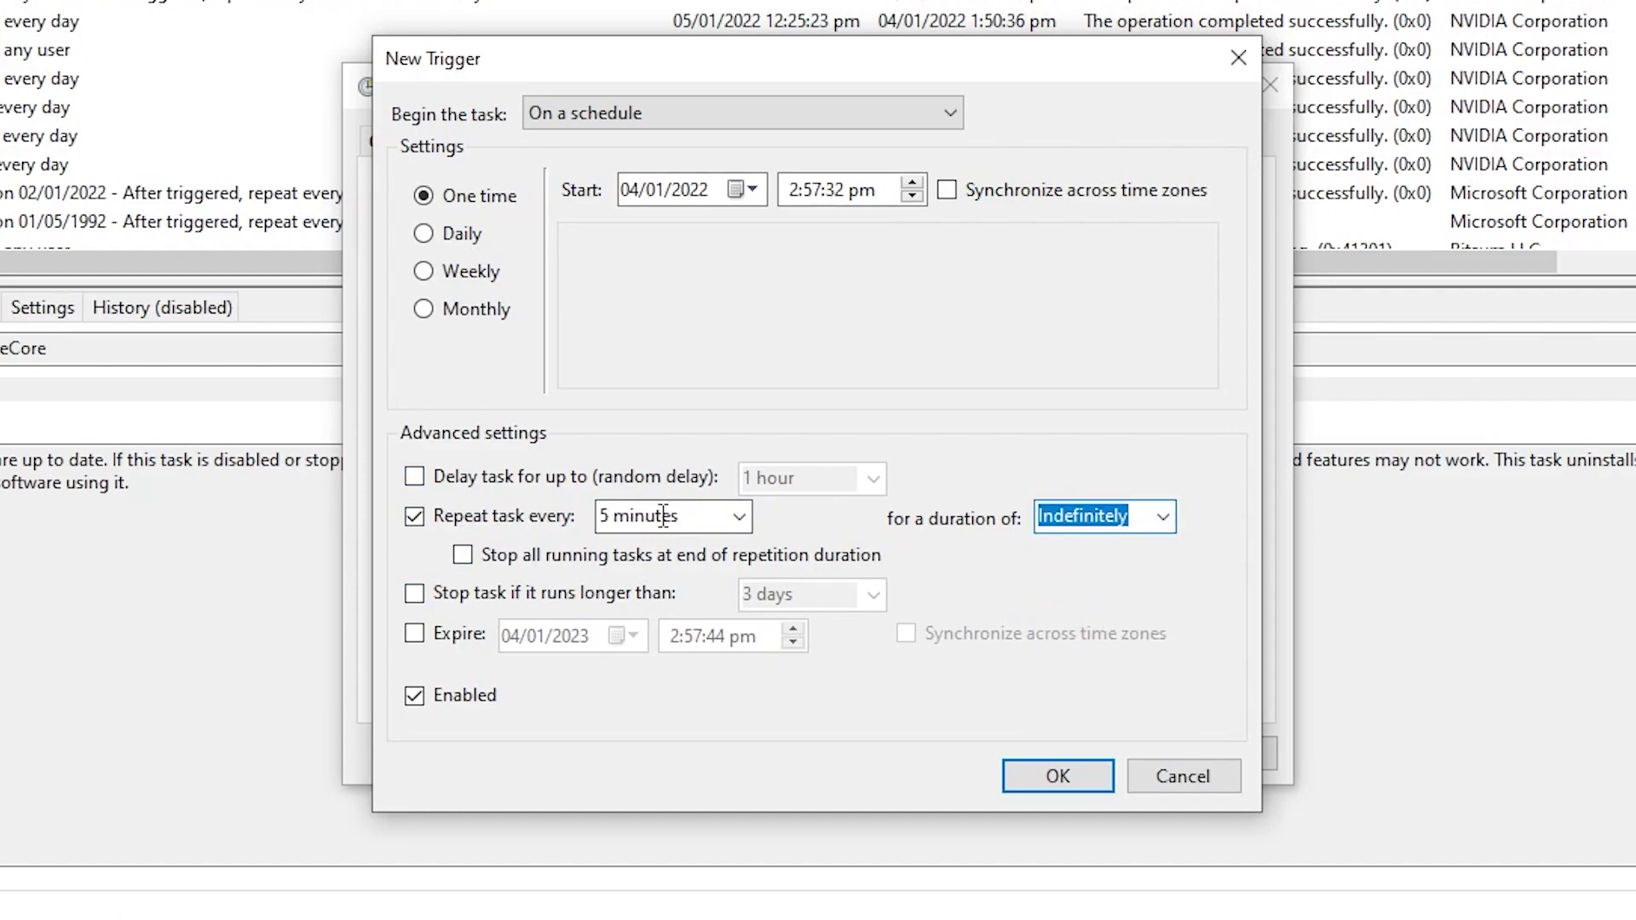
pyautogui.click(1077, 778)
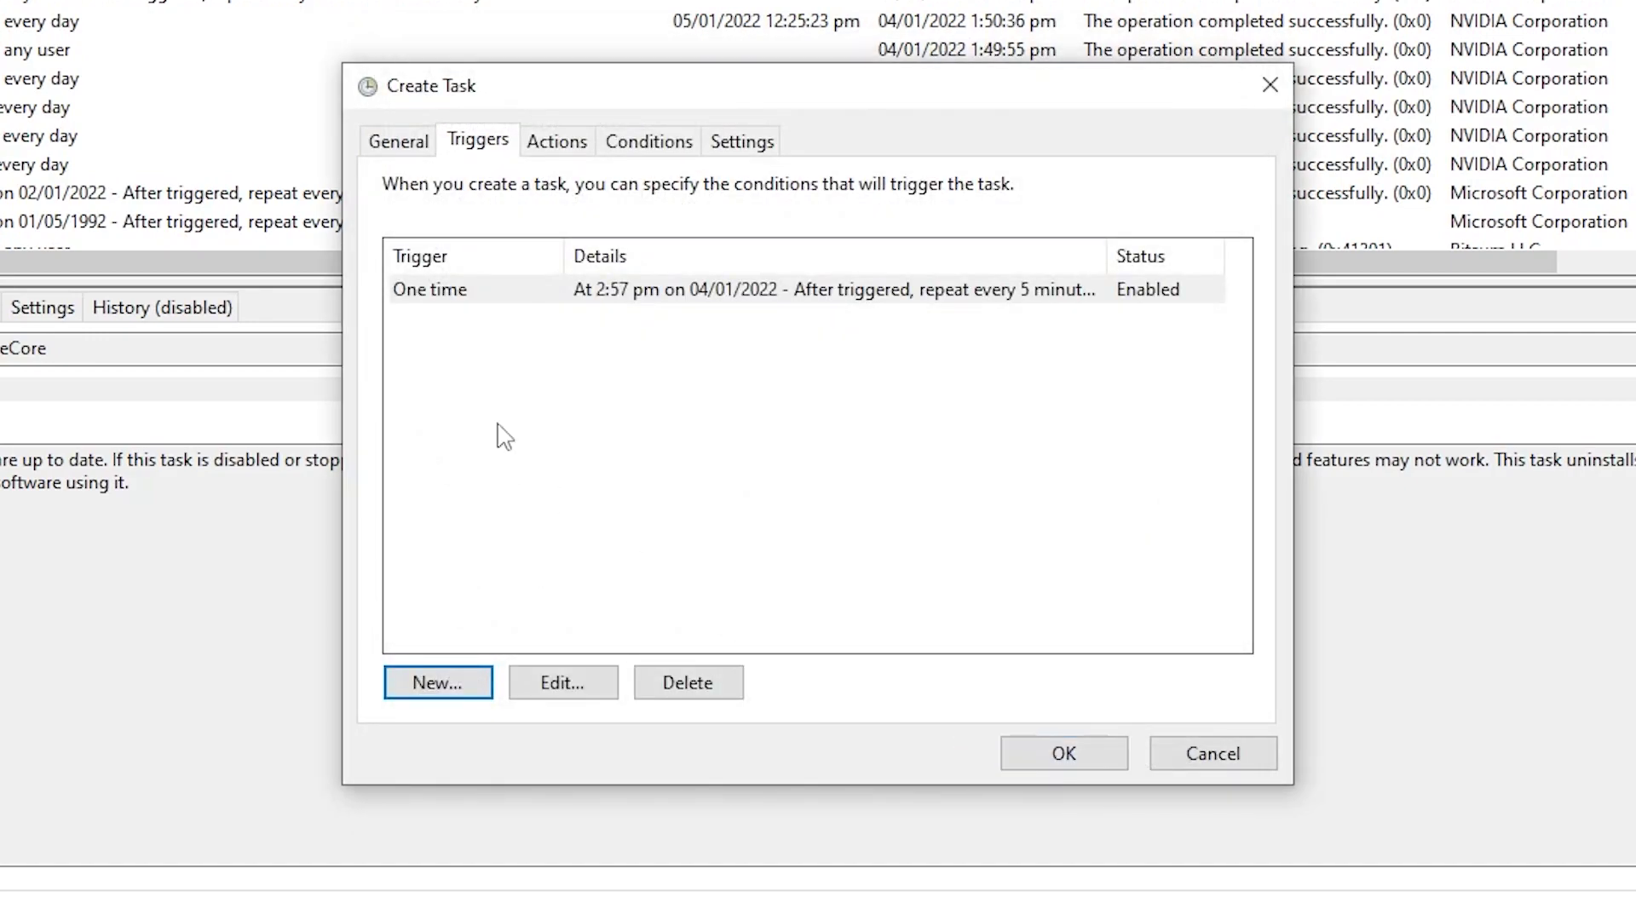
pyautogui.click(561, 142)
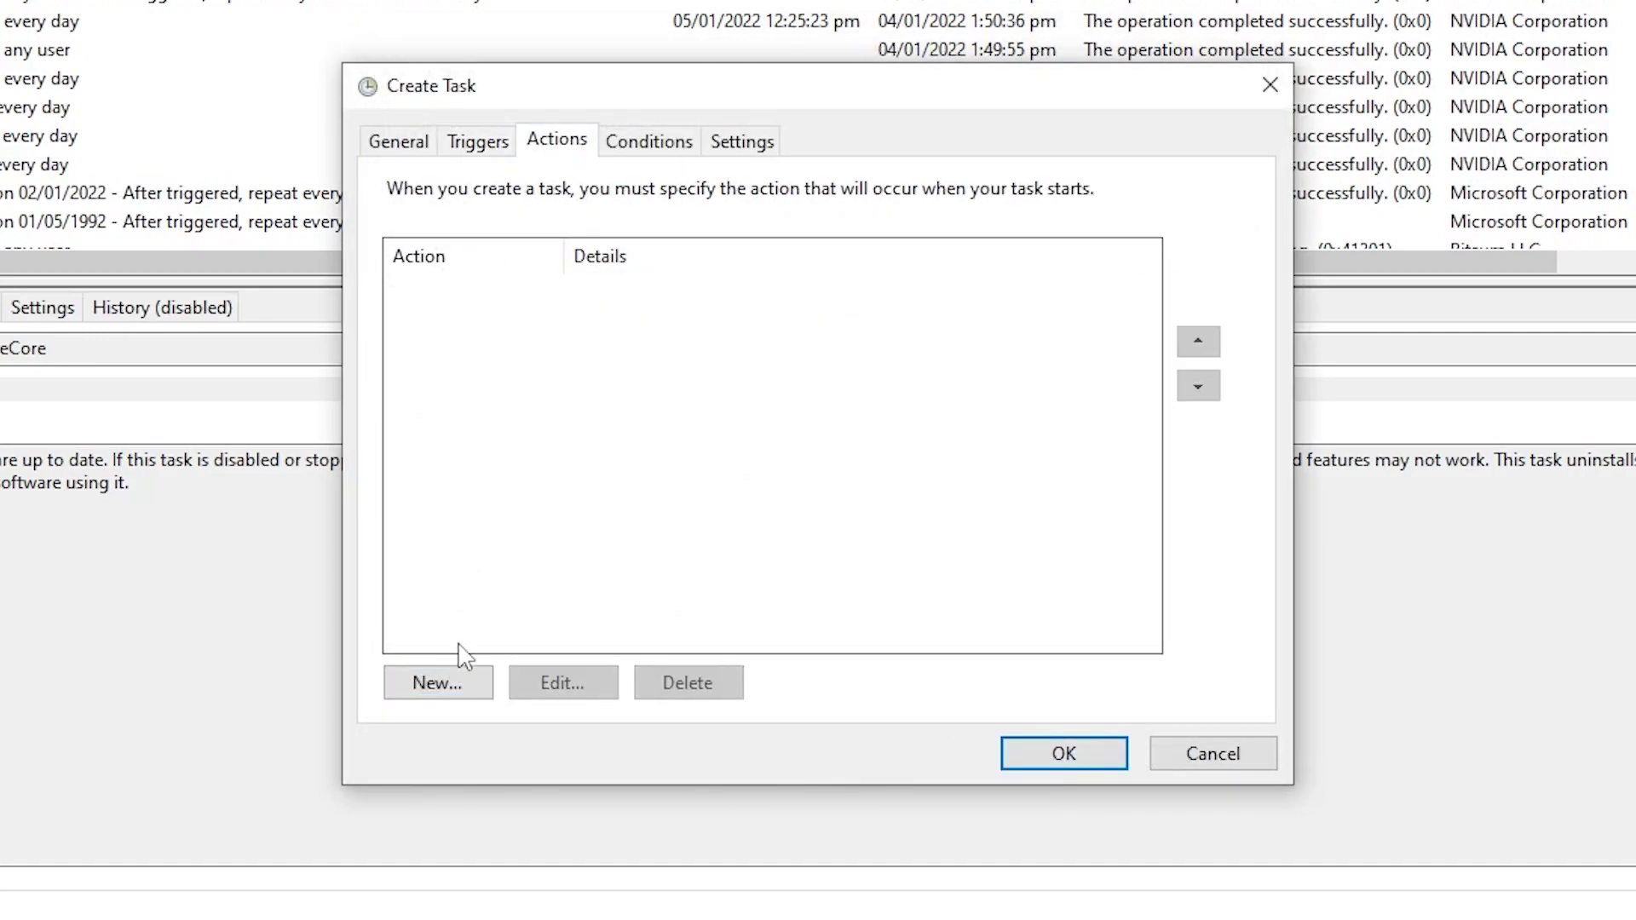
# Add a new program action and browse to EmptyStandbyList (1).exe in C:\Empty Standby List
pyautogui.click(438, 682)
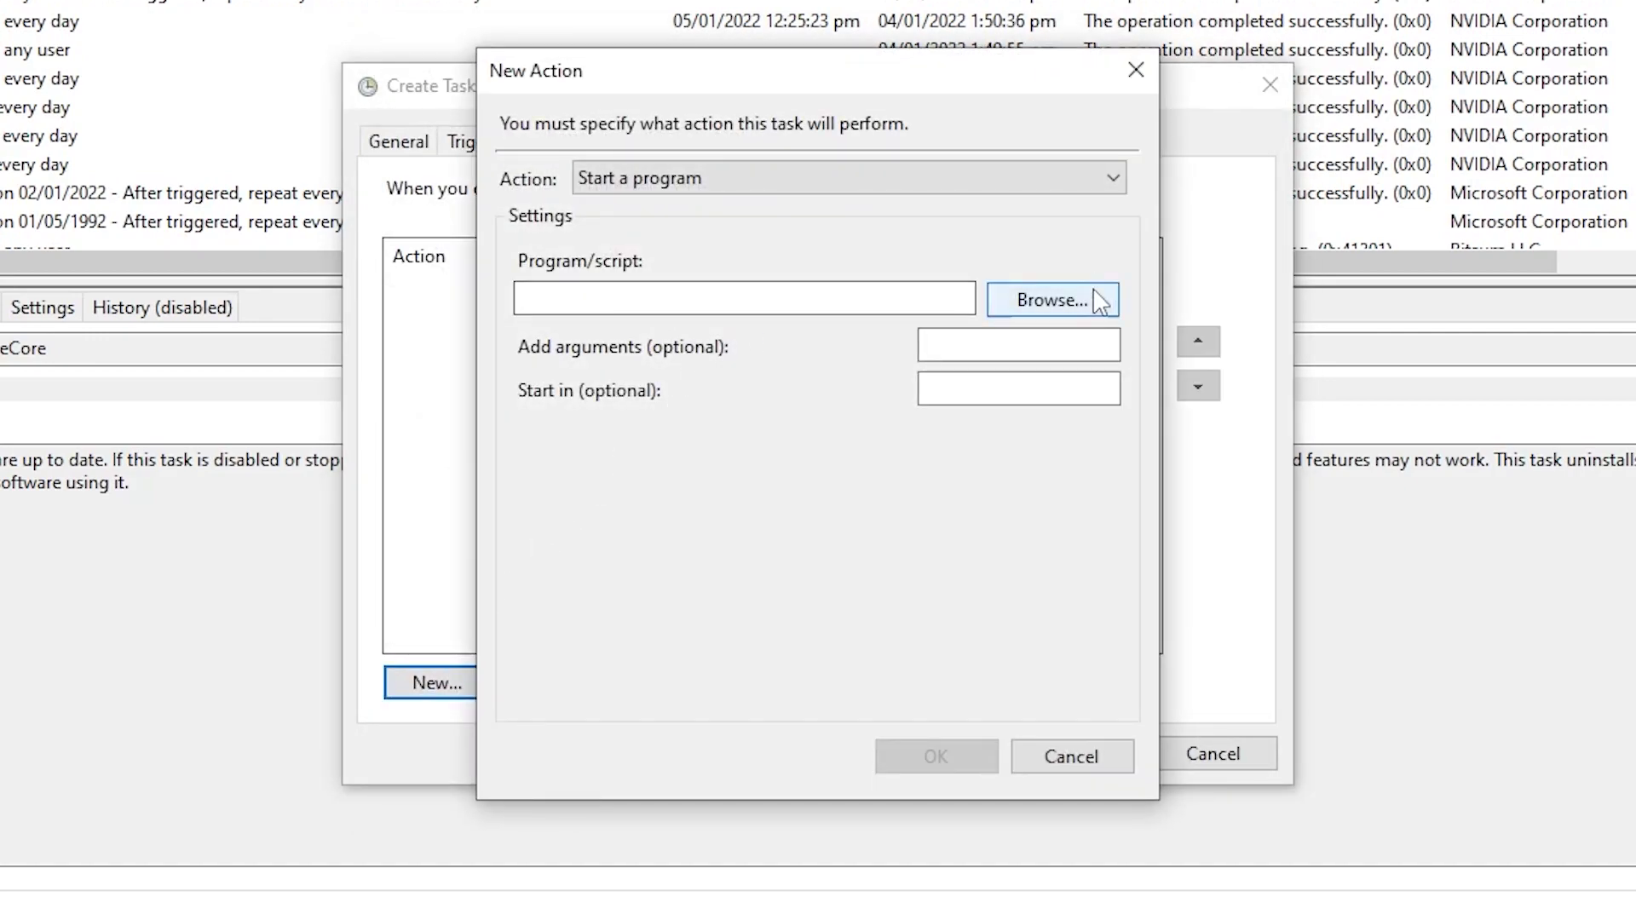
pyautogui.click(1098, 301)
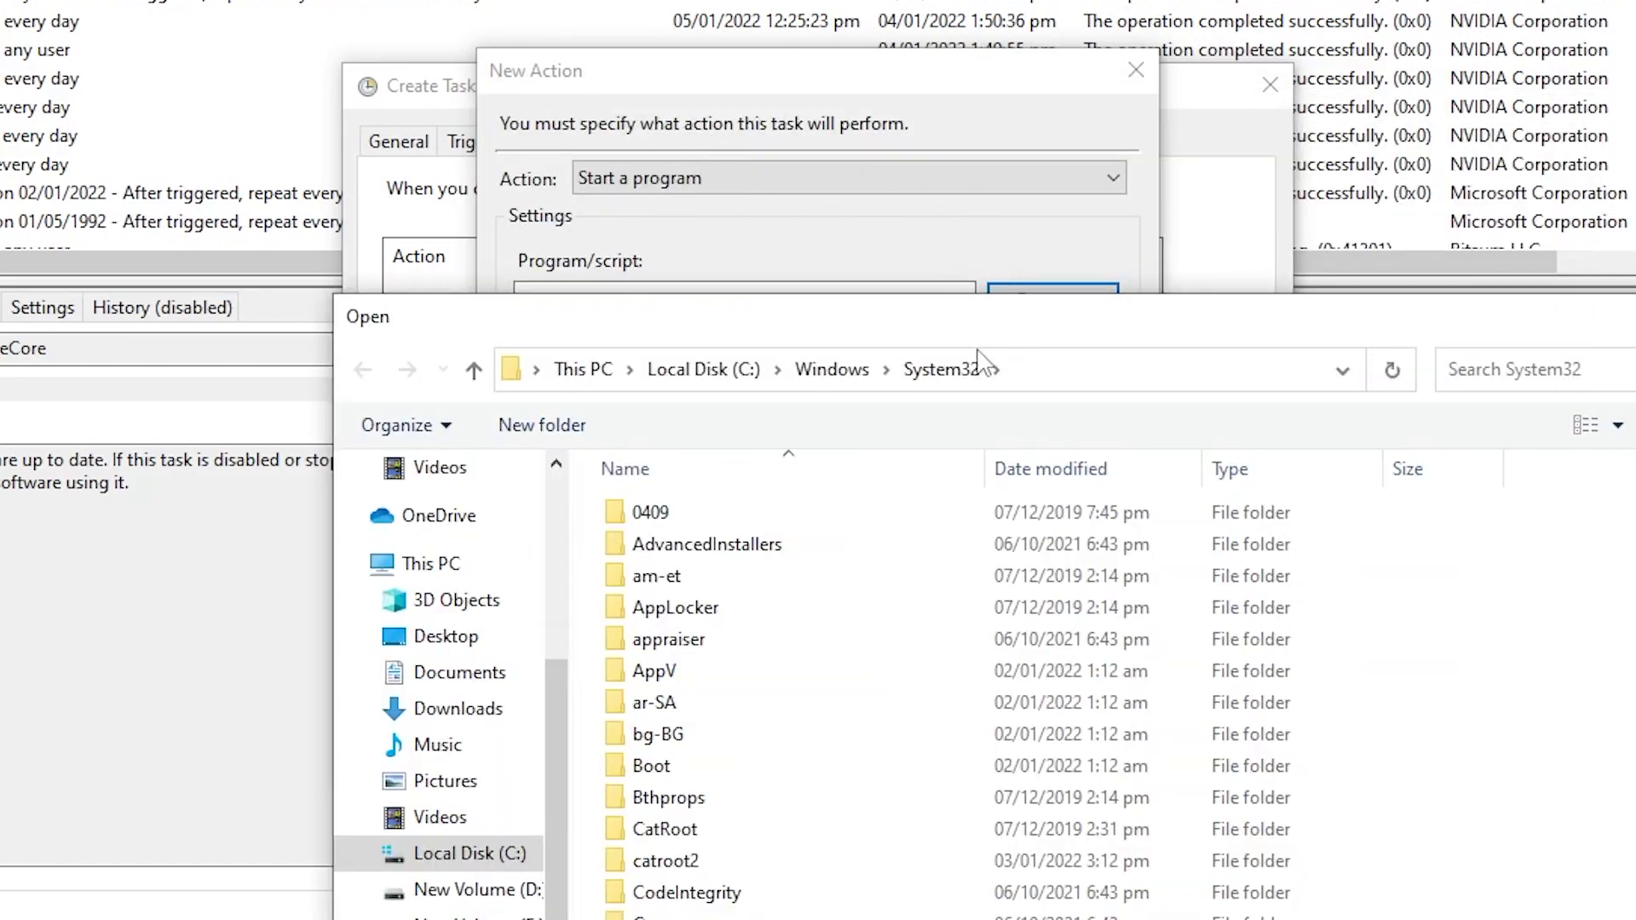
pyautogui.moveTo(704, 334); pyautogui.dragTo(964, 0)
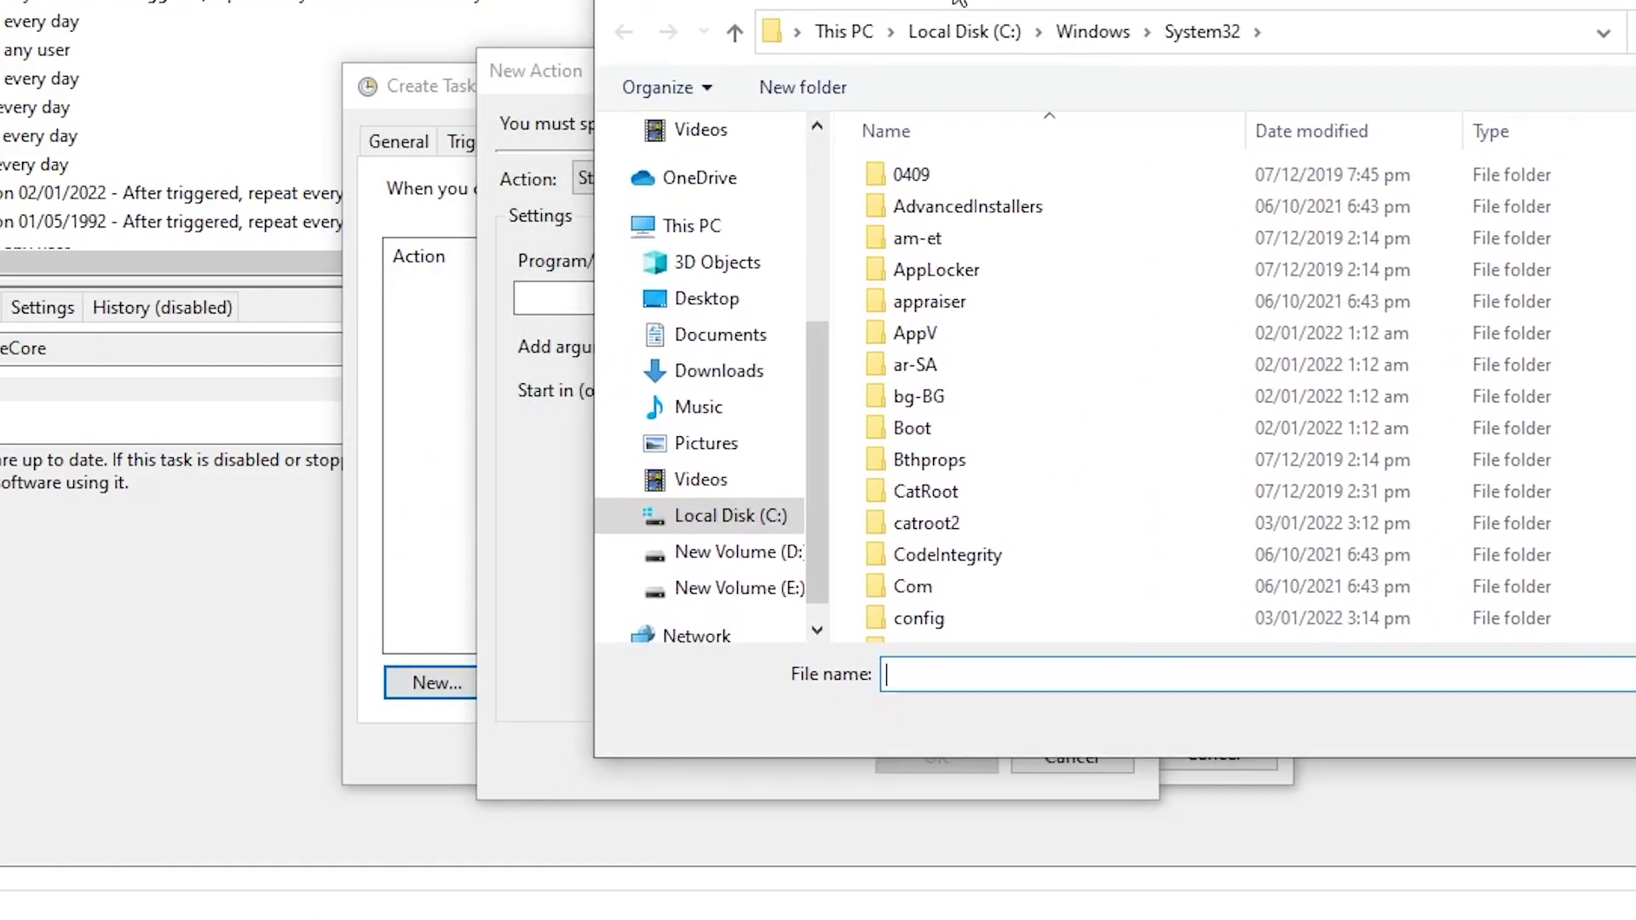
pyautogui.click(733, 516)
pyautogui.doubleClick(980, 176)
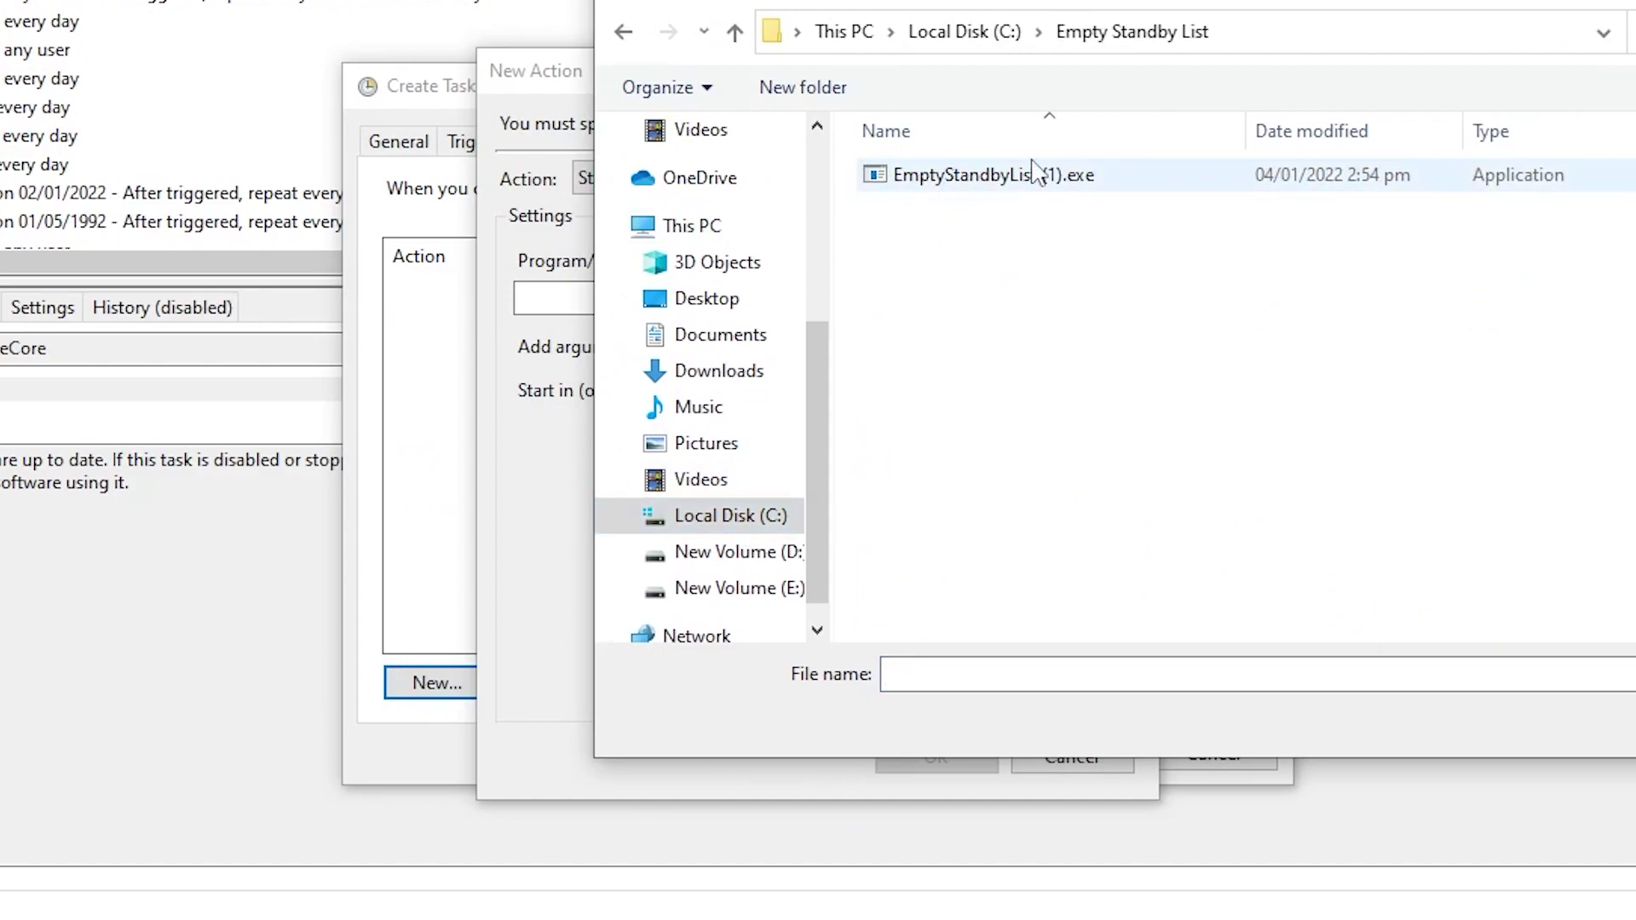
pyautogui.click(980, 179)
# Enable 'Run this program as an administrator' in EmptyStandbyList (1).exe's Compatibility properties
pyautogui.rightClick(976, 181)
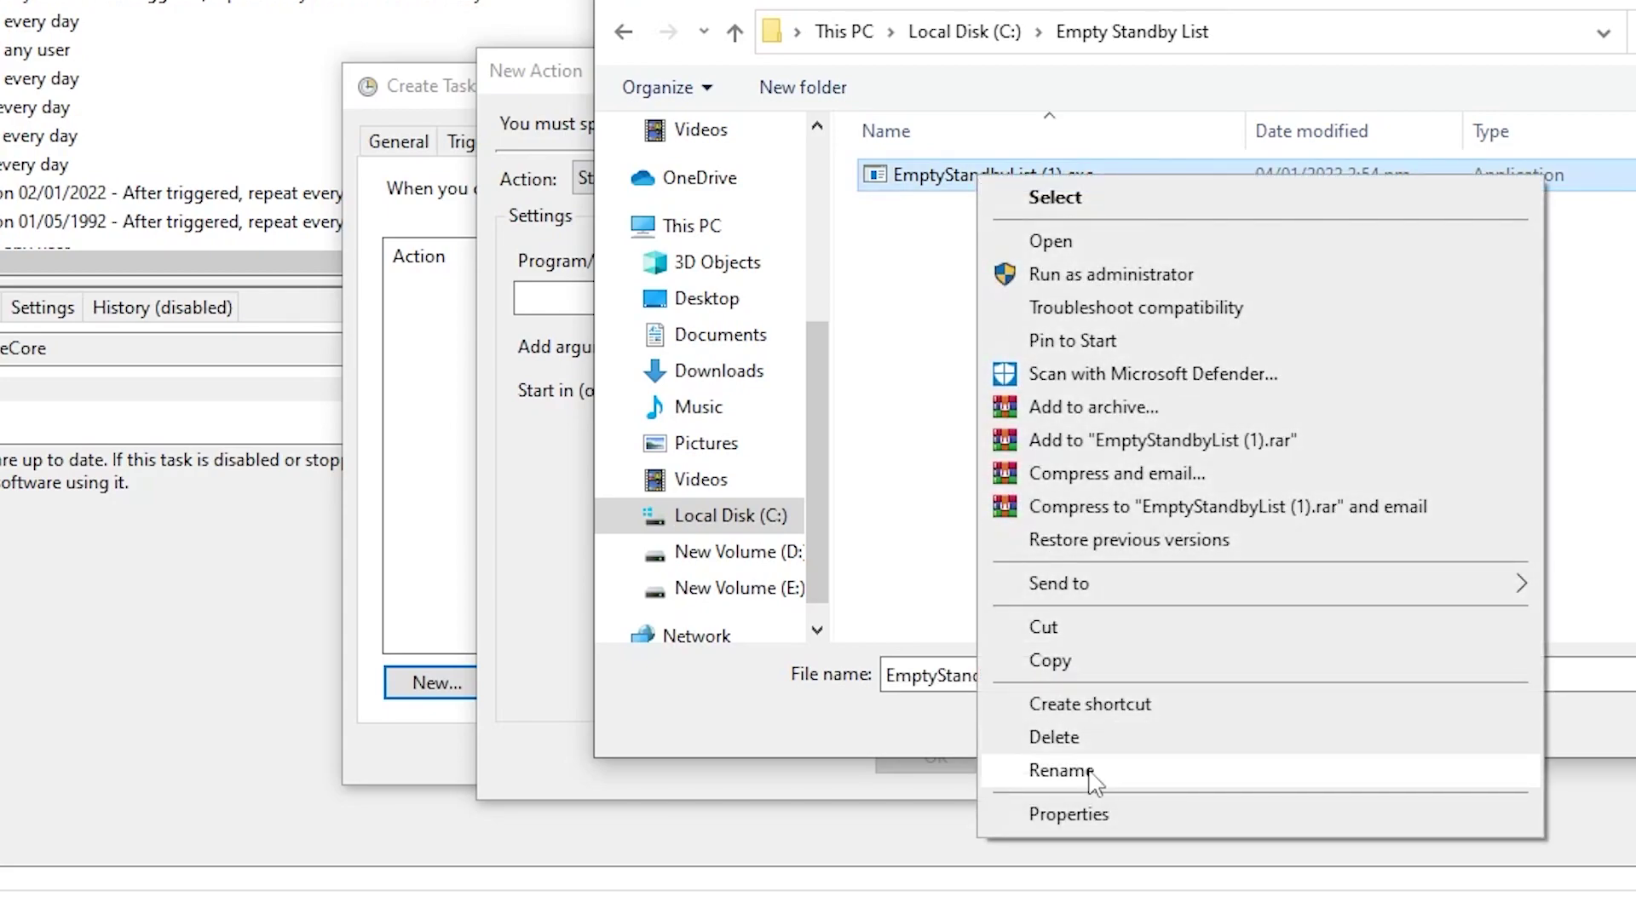
pyautogui.click(1087, 818)
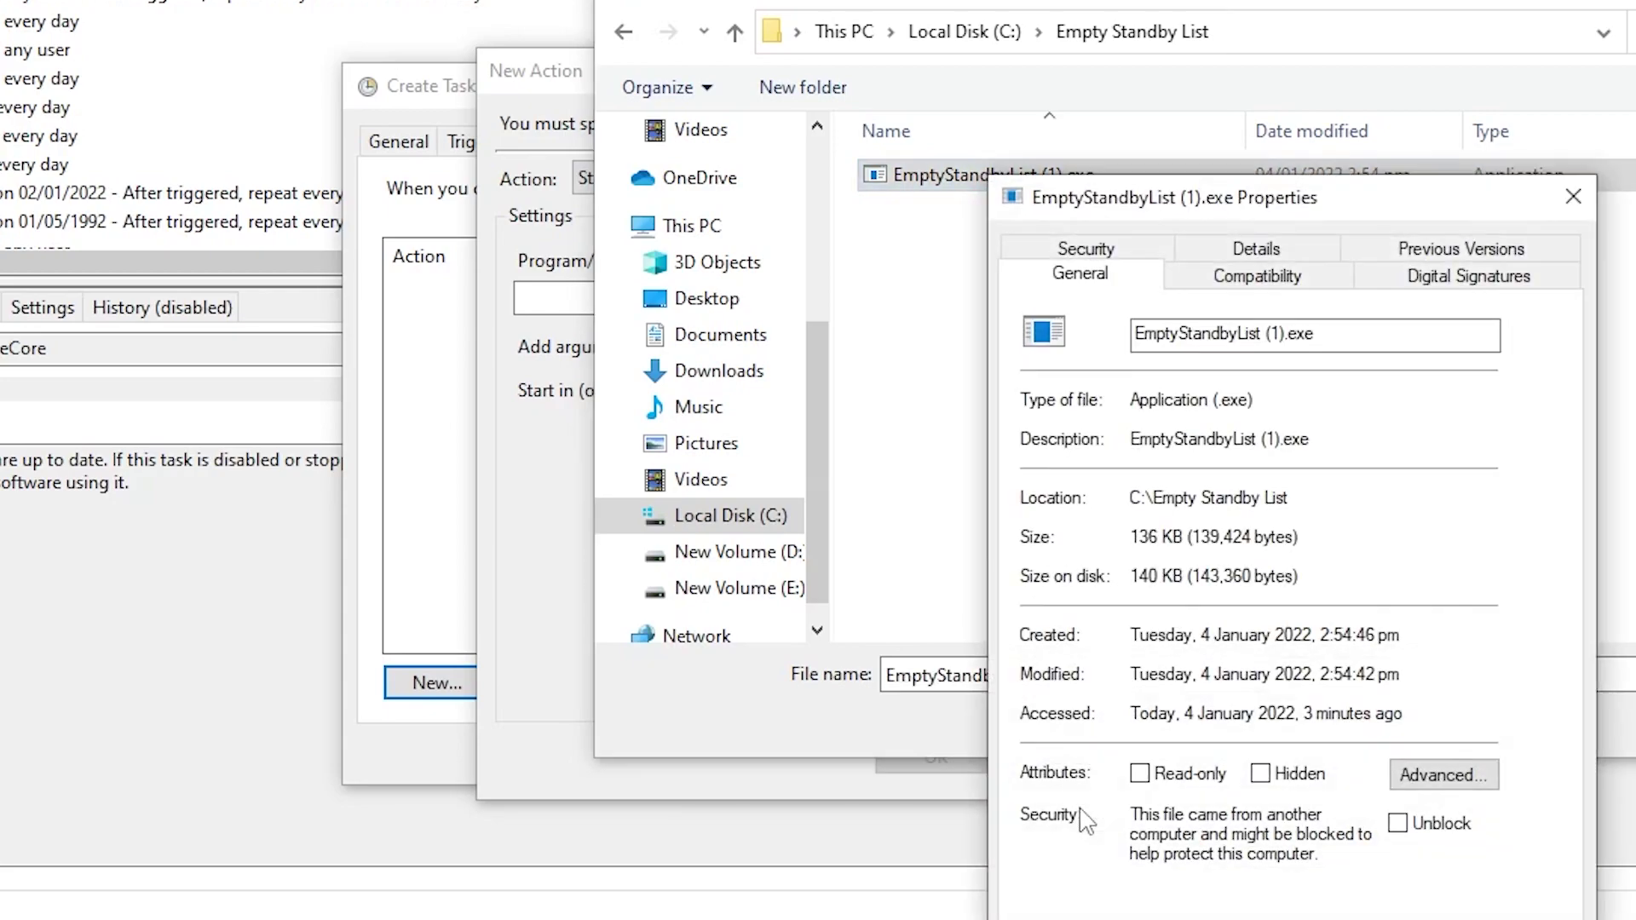
pyautogui.click(1258, 275)
pyautogui.moveTo(1248, 200); pyautogui.dragTo(1211, 0)
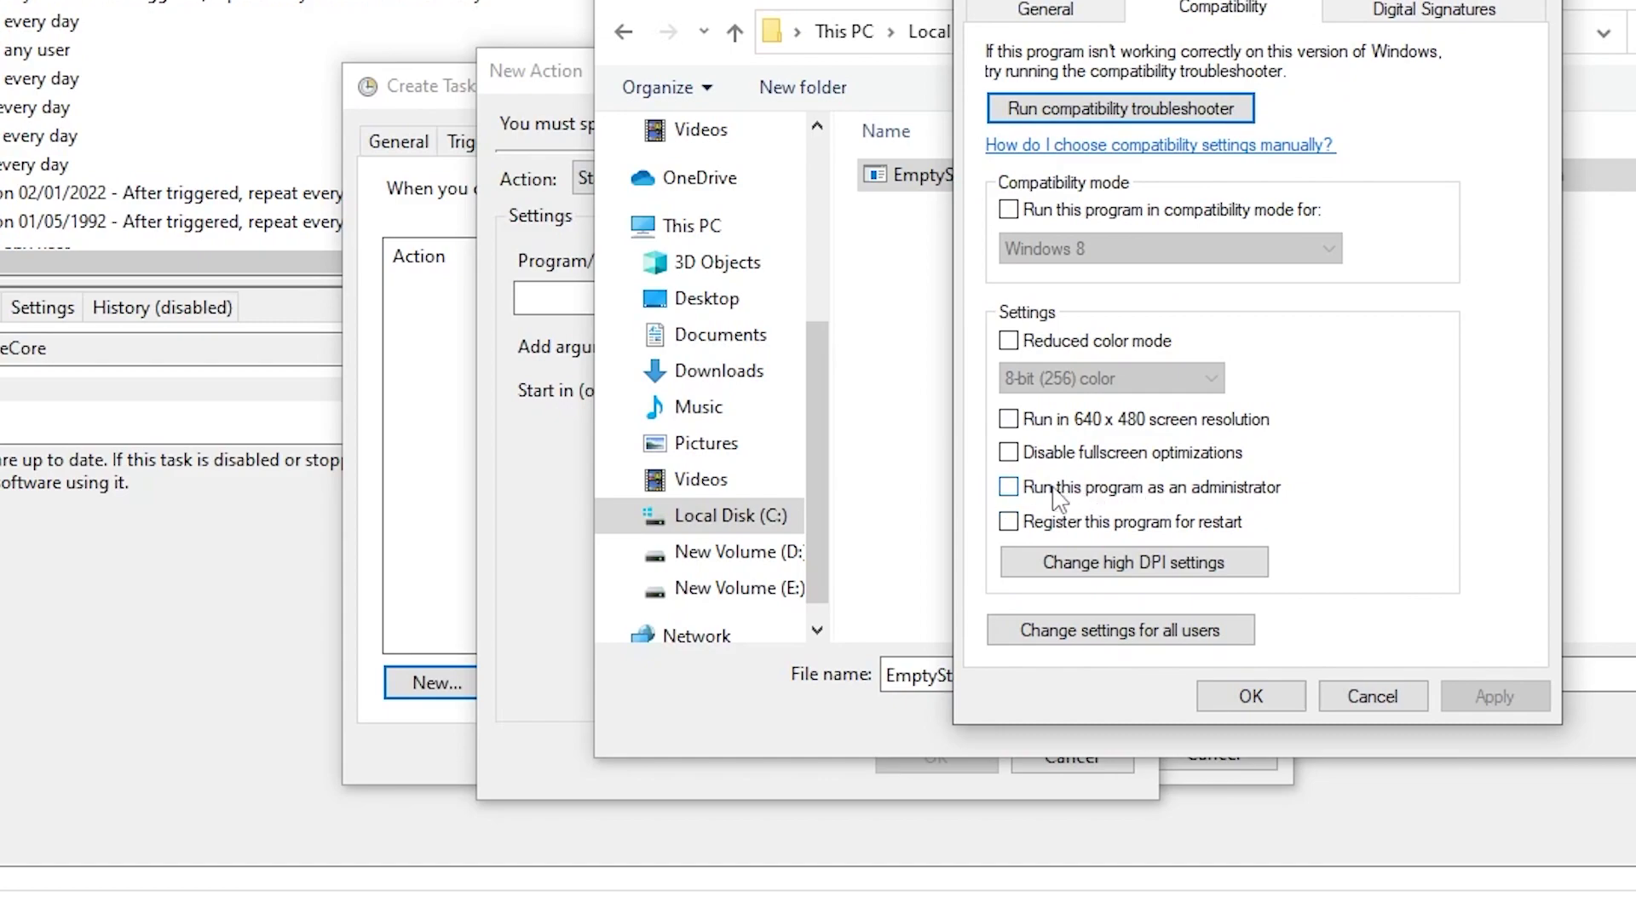
pyautogui.click(1161, 492)
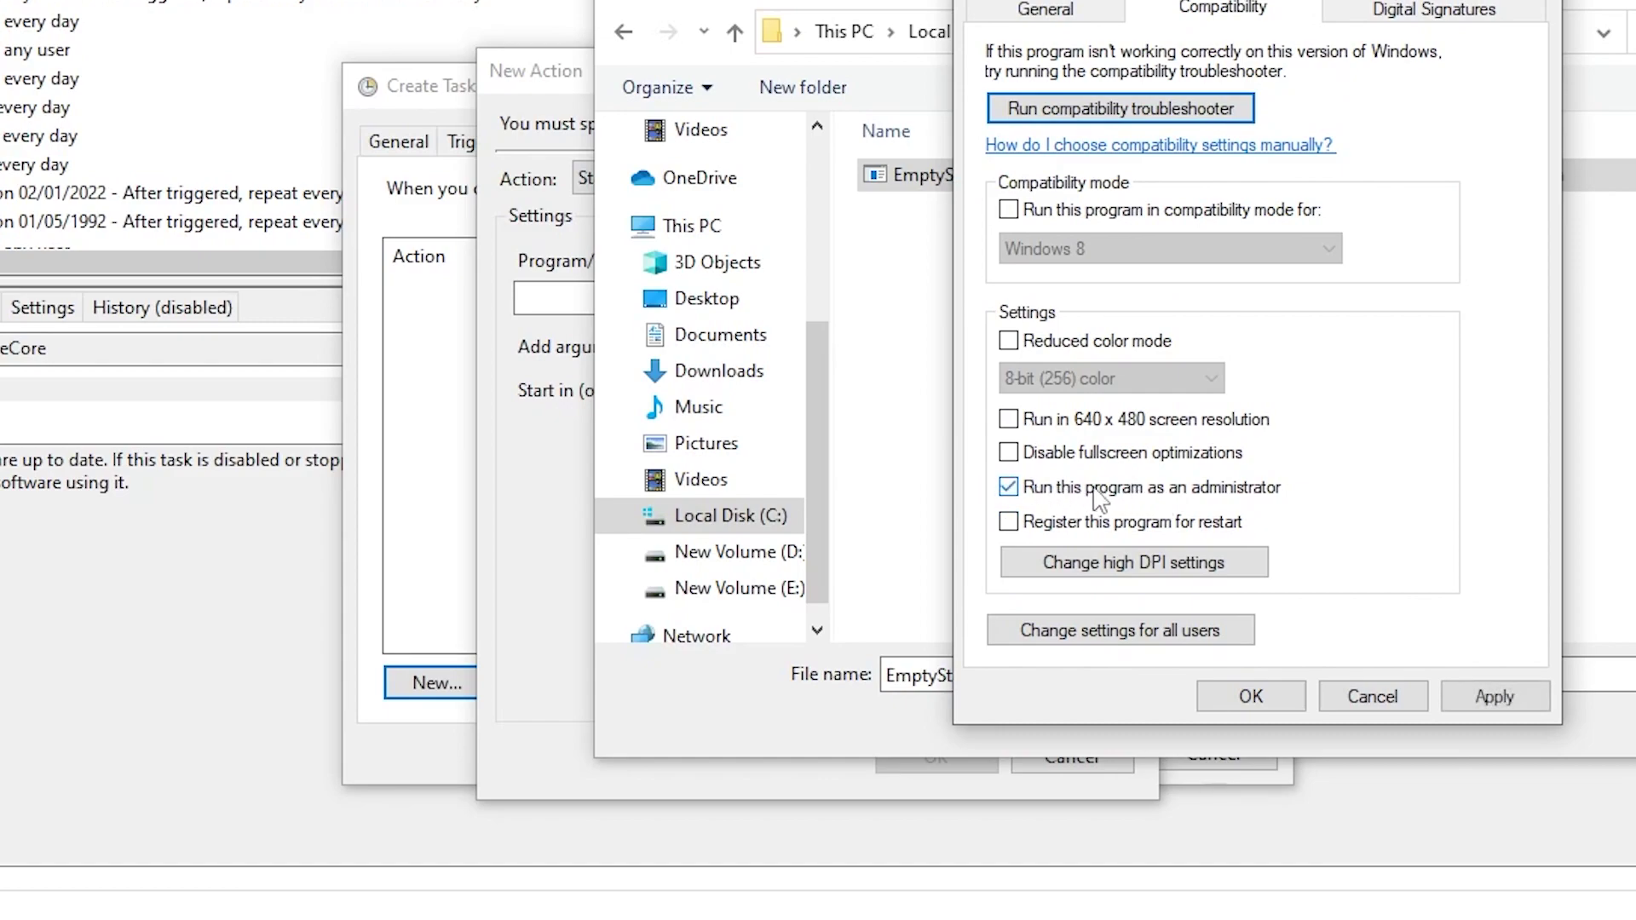
pyautogui.click(1464, 698)
pyautogui.click(1249, 695)
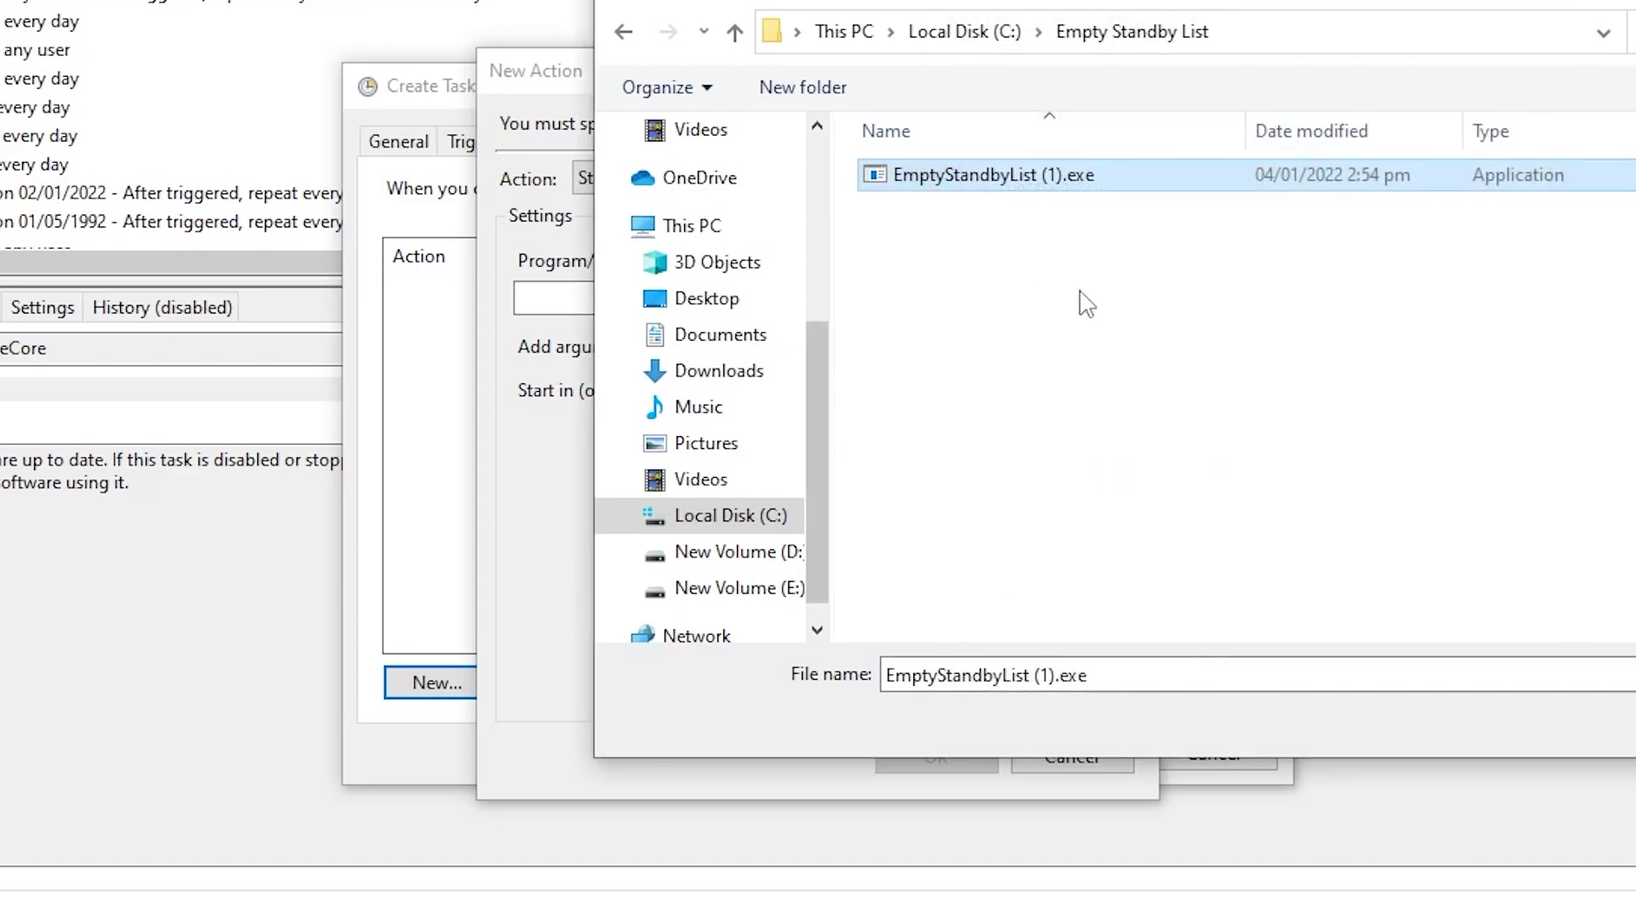
# Choose EmptyStandbyList (1).exe as the program and confirm the new action
pyautogui.doubleClick(994, 175)
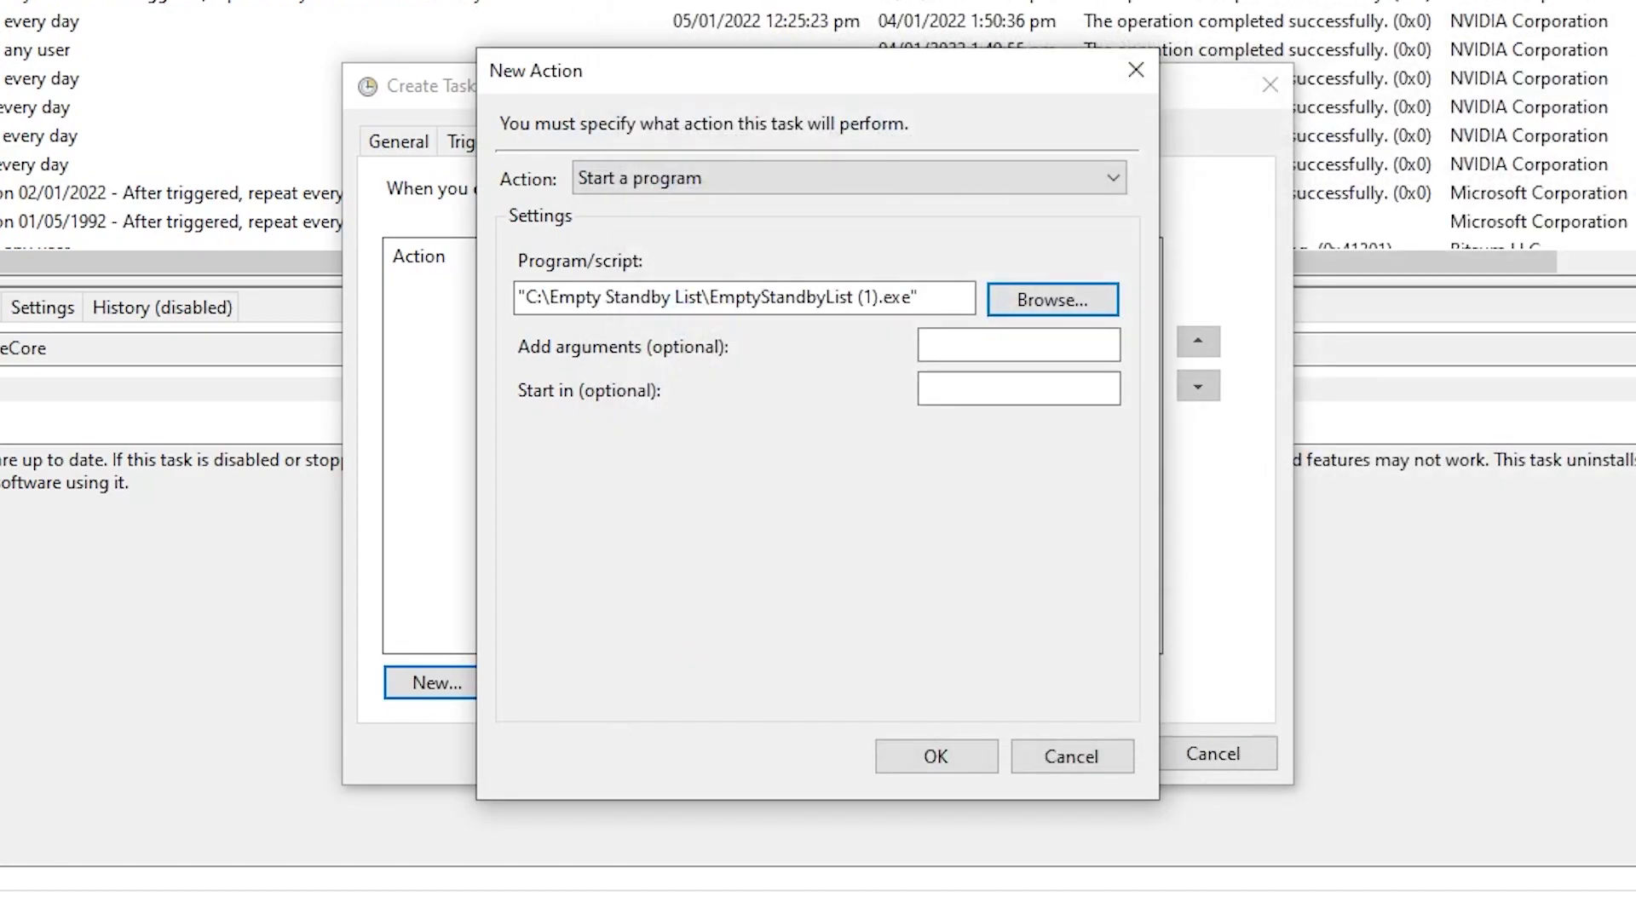
pyautogui.click(938, 756)
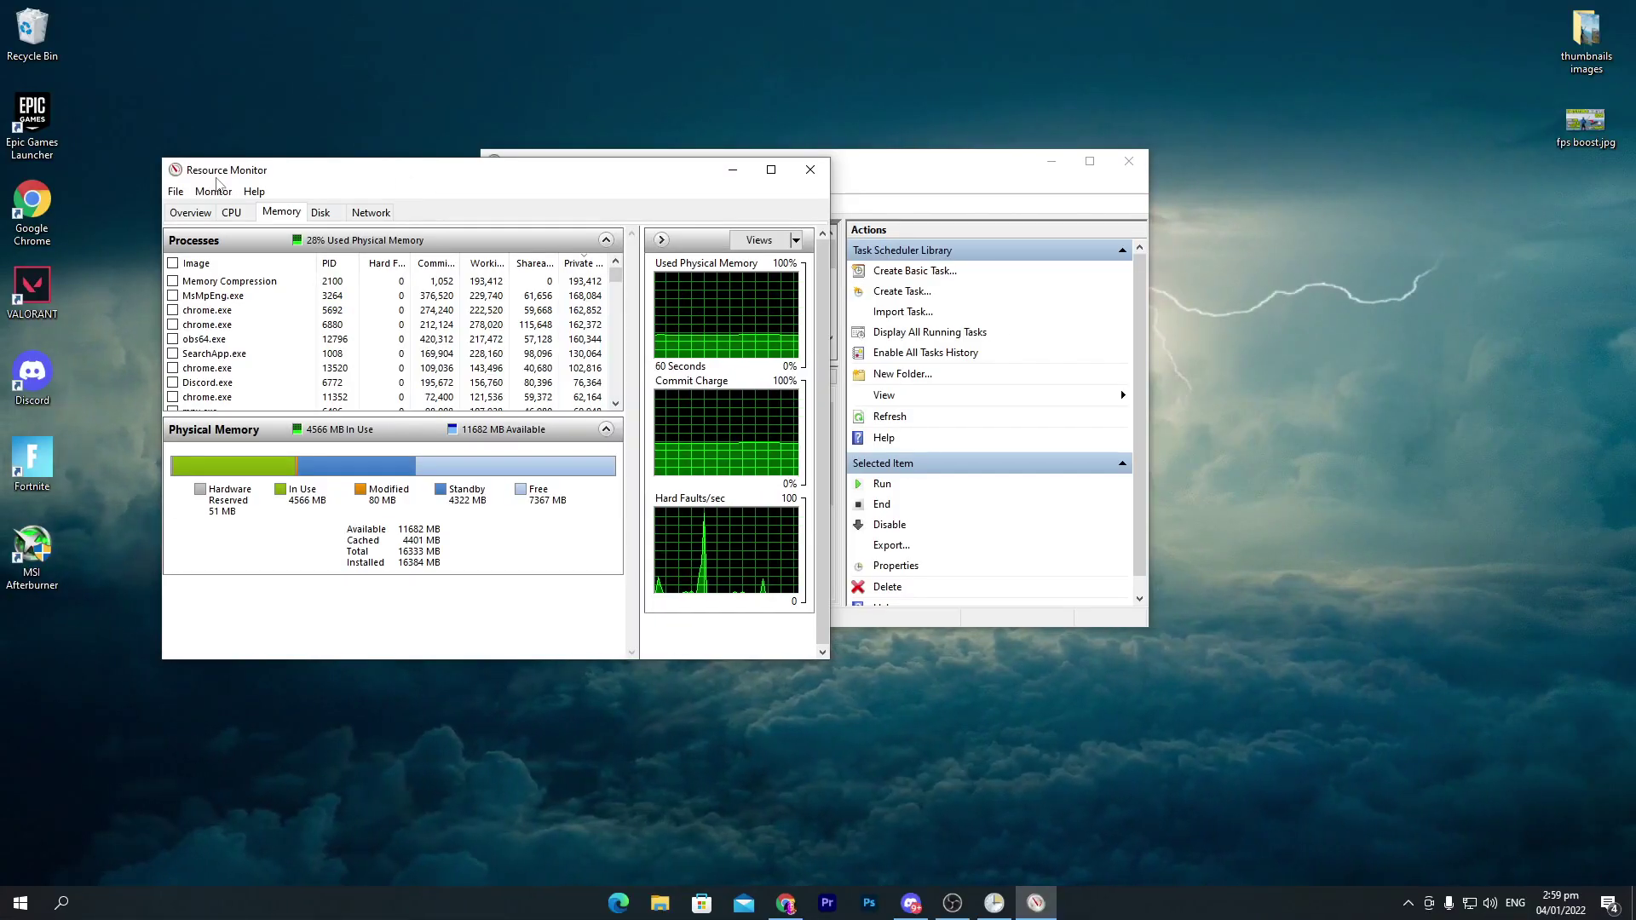
# Run the Empty Standby List task and watch standby memory fall to 9 MB in Resource Monitor
pyautogui.moveTo(217, 180); pyautogui.dragTo(988, 188)
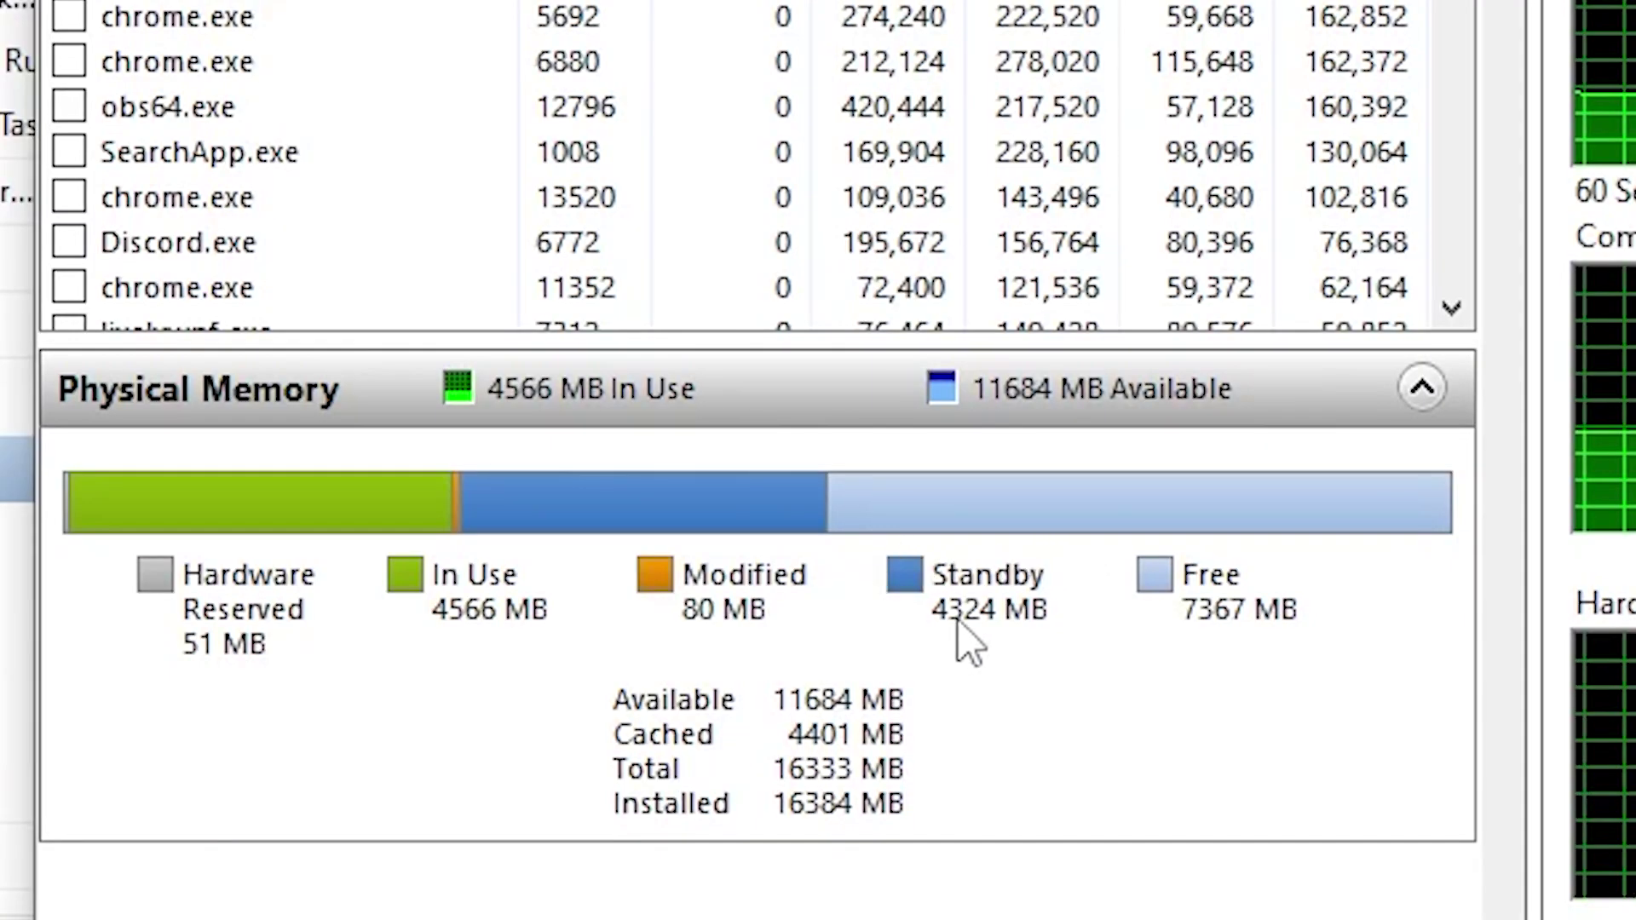
pyautogui.moveTo(1233, 511)
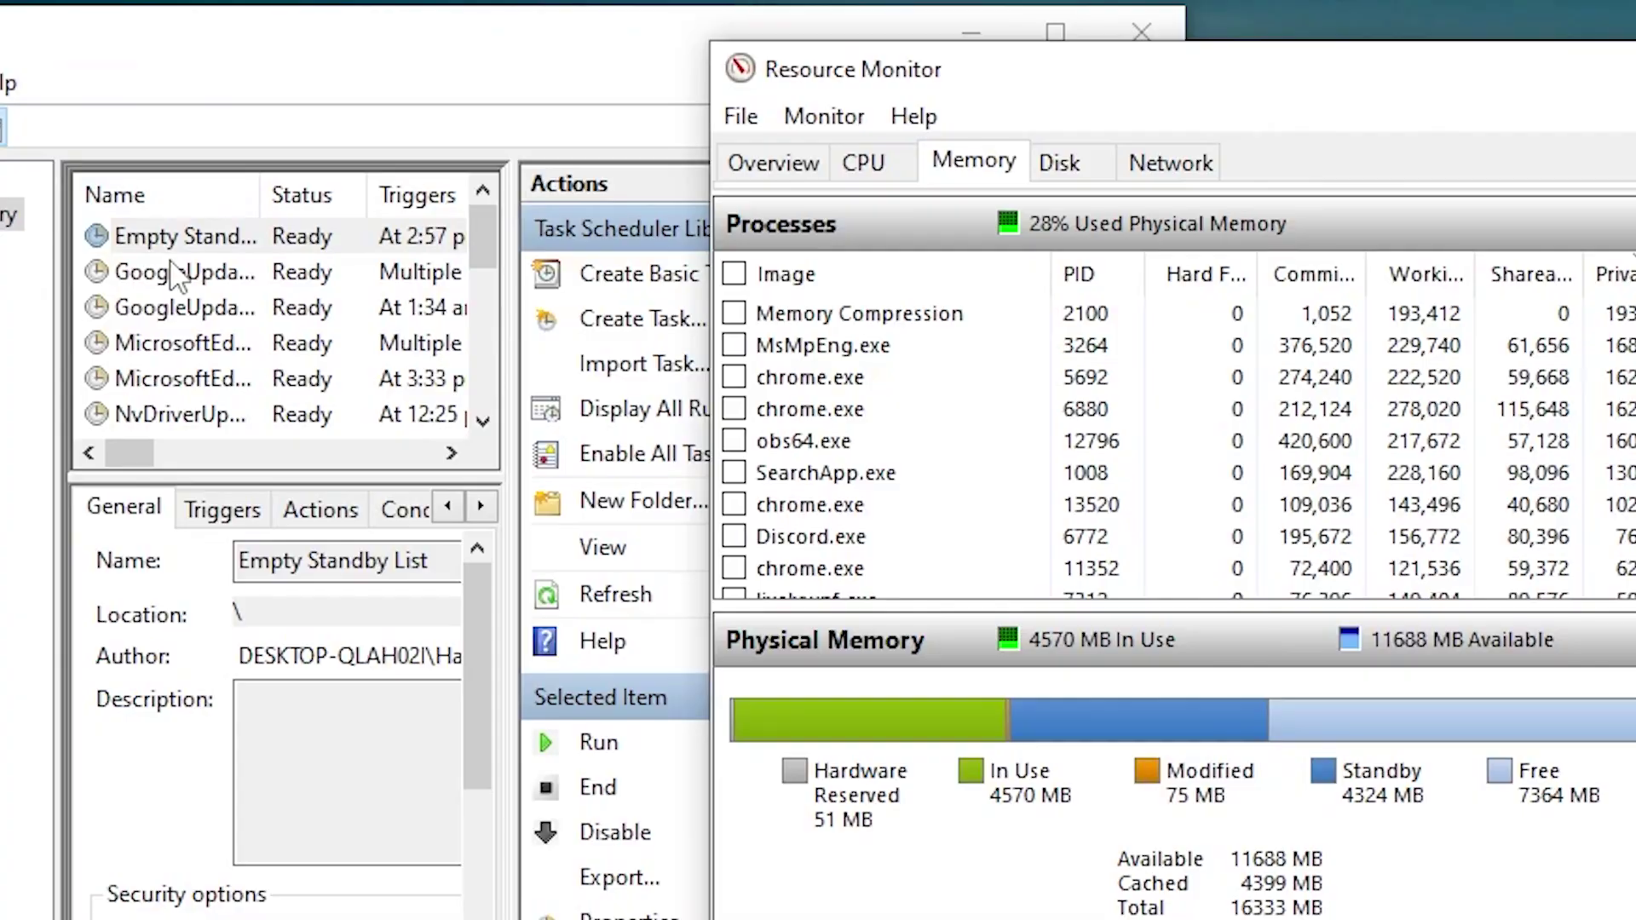
pyautogui.rightClick(204, 235)
pyautogui.click(255, 258)
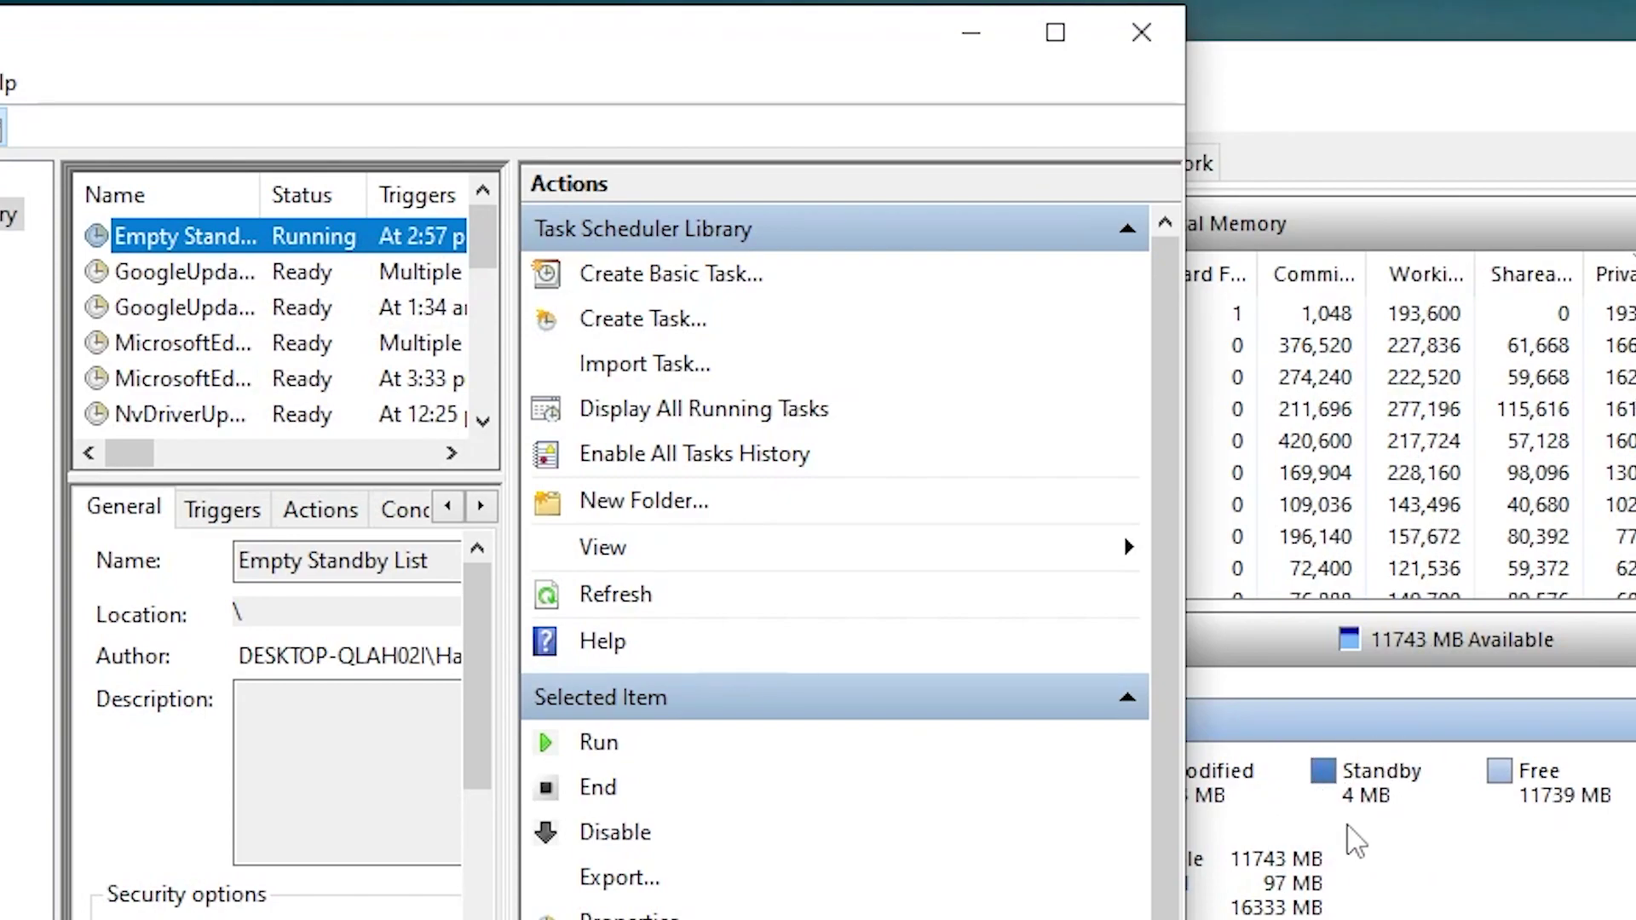
pyautogui.moveTo(1362, 784)
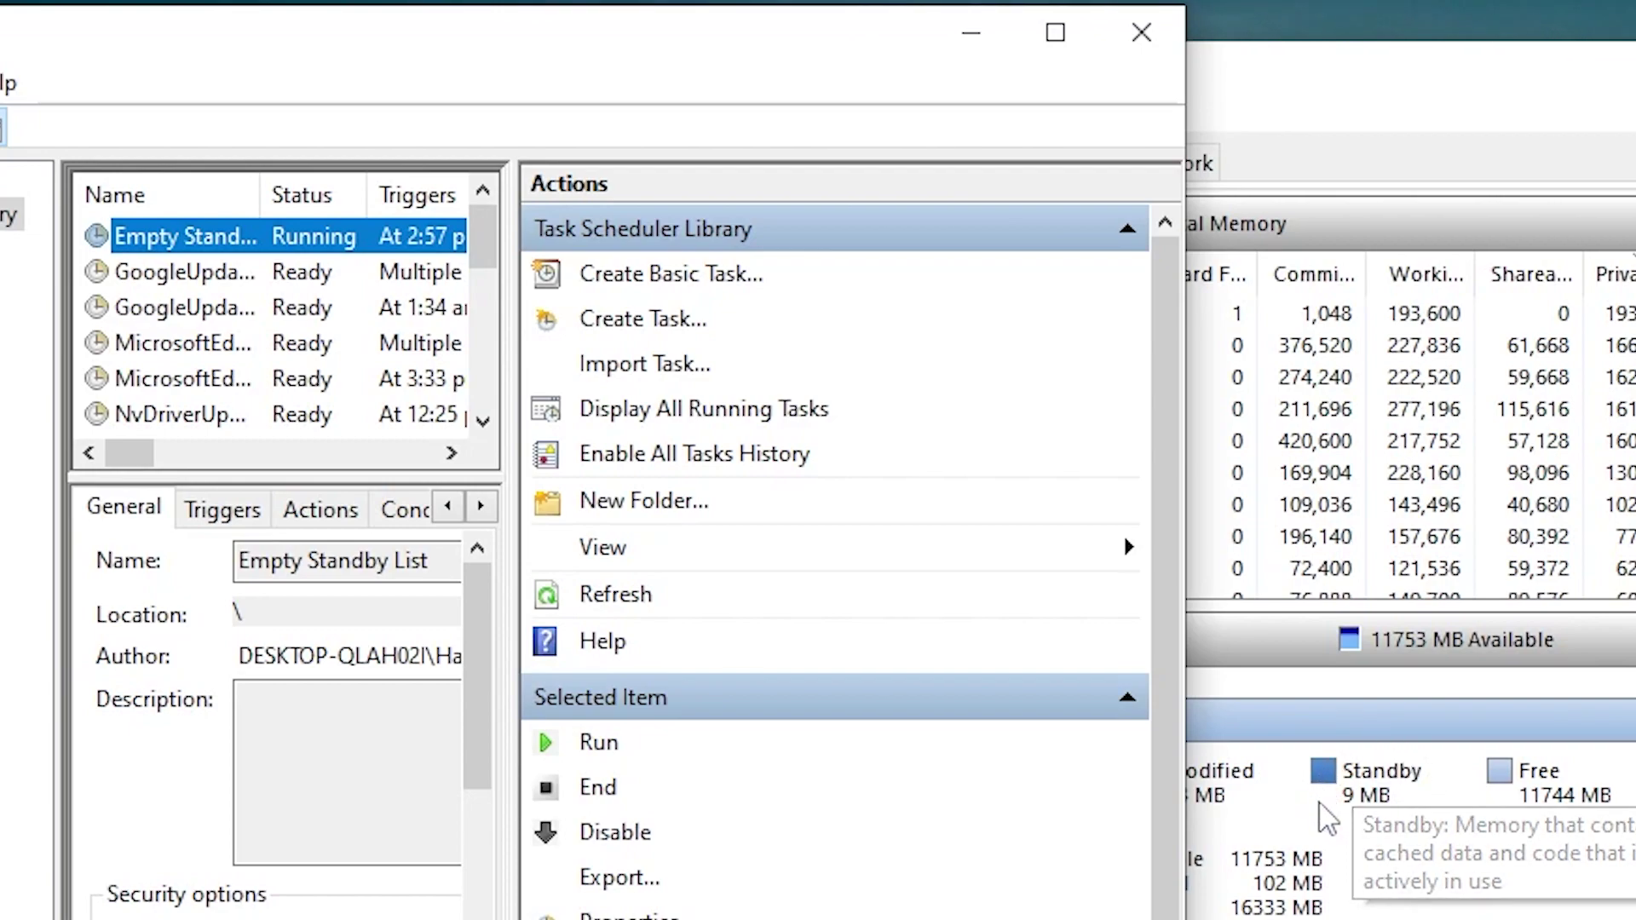